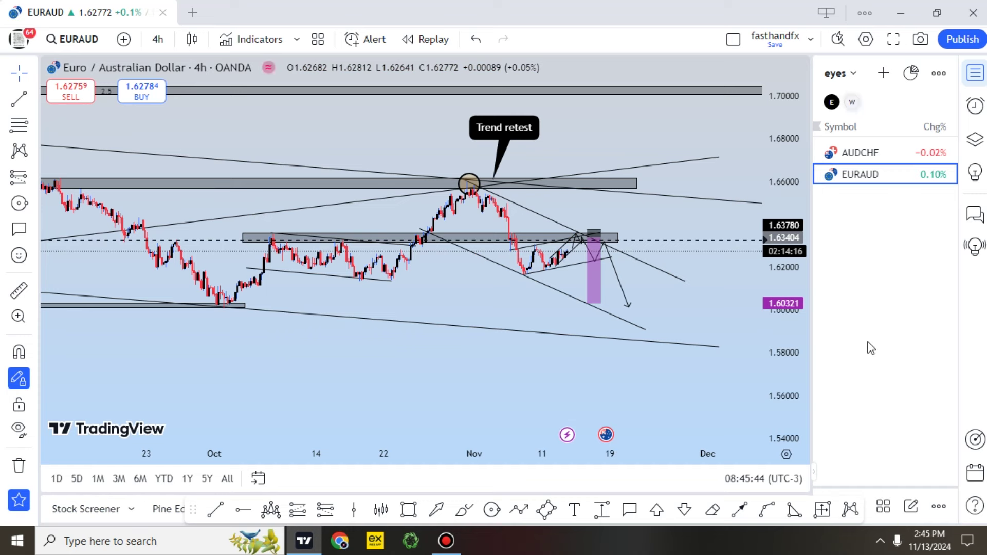
# Open the XAUUSD gold chart from the main watchlist and hide the watchlist panel.
pyautogui.scroll(-5, 869, 404)
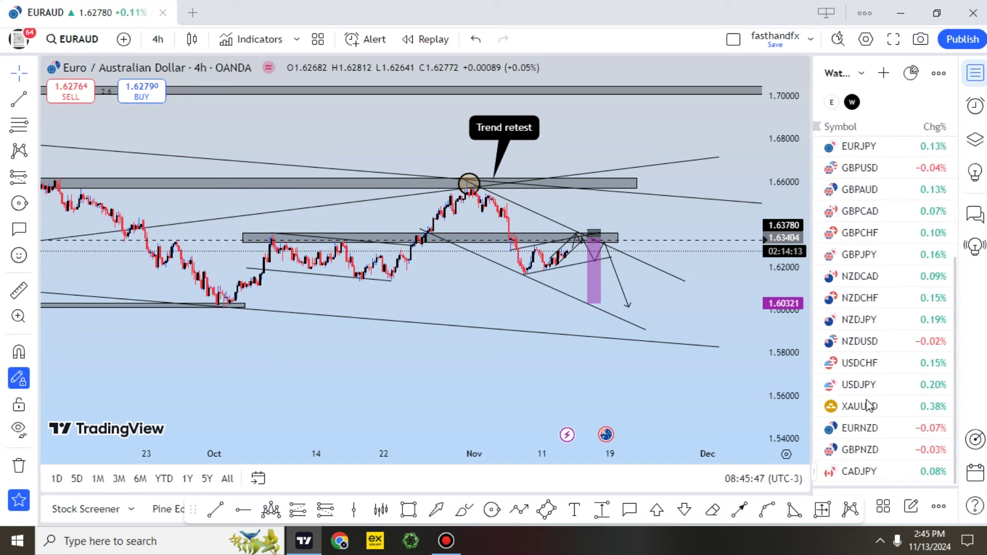
pyautogui.click(855, 407)
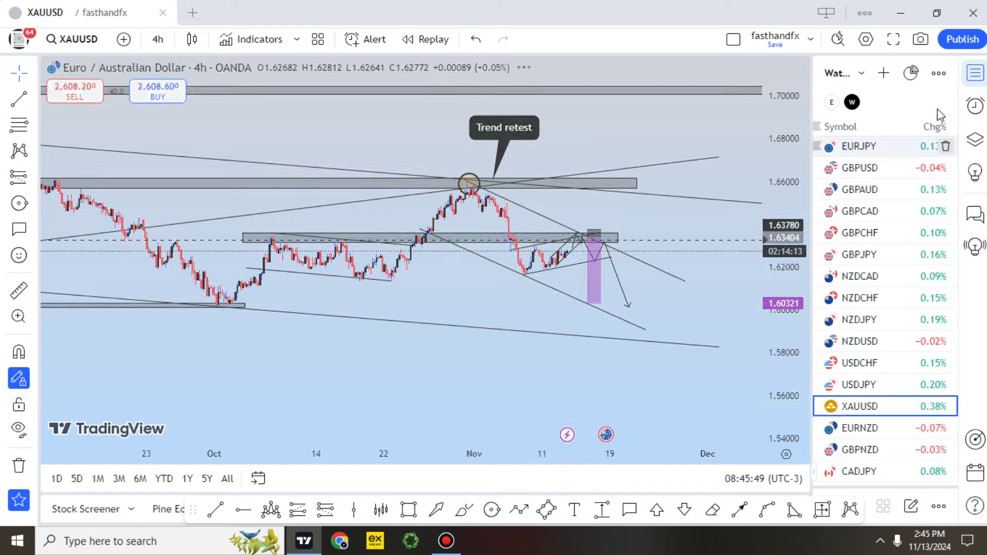
pyautogui.scroll(-6, 729, 310)
pyautogui.scroll(3, 770, 363)
pyautogui.moveTo(682, 371); pyautogui.dragTo(570, 329)
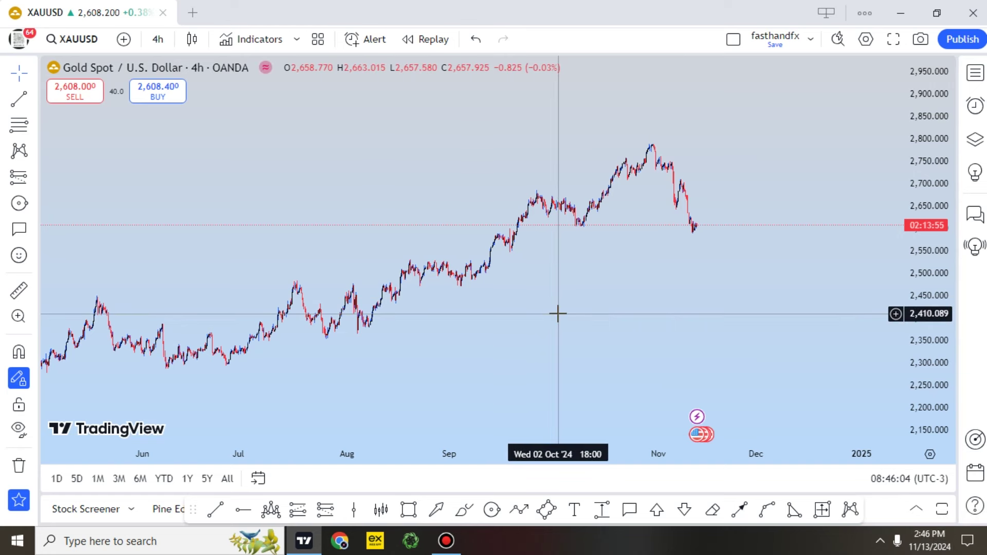
# Switch the gold chart to the 1-week interval and reset the chart view.
pyautogui.click(158, 39)
pyautogui.scroll(-3, 211, 422)
pyautogui.click(169, 395)
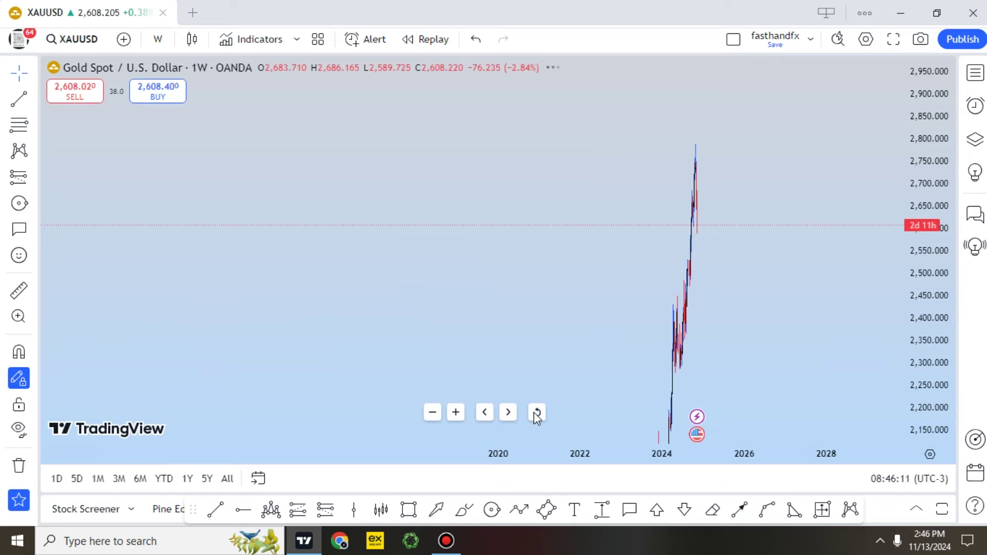
pyautogui.click(537, 412)
pyautogui.scroll(-5, 799, 394)
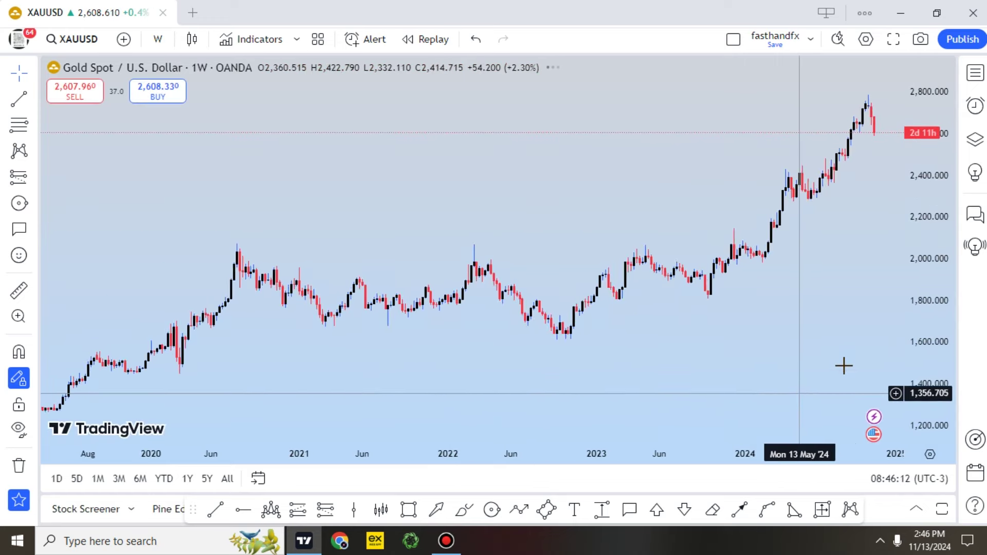
pyautogui.moveTo(596, 356); pyautogui.dragTo(593, 354)
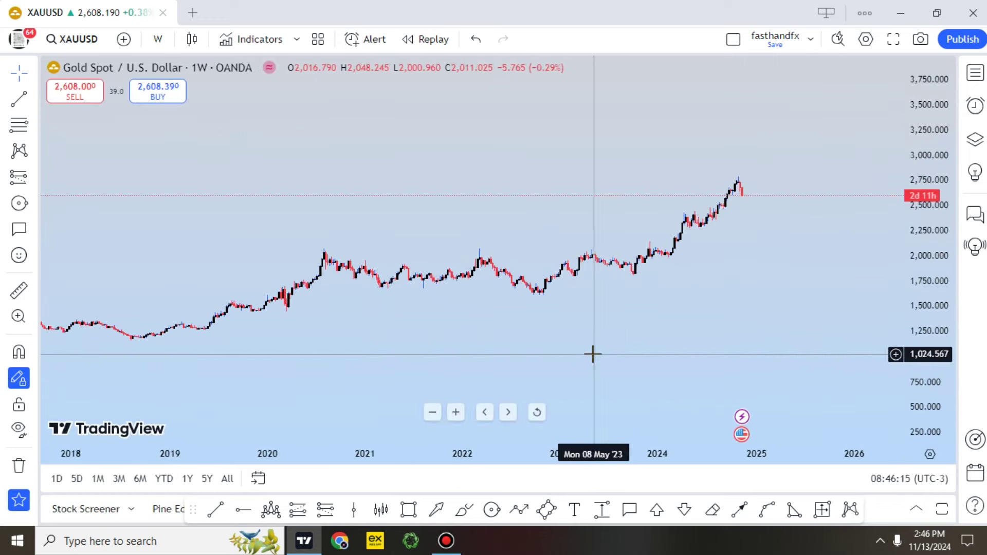
# Invert the price scale of the weekly gold chart.
pyautogui.hotkey('alt', 'i')
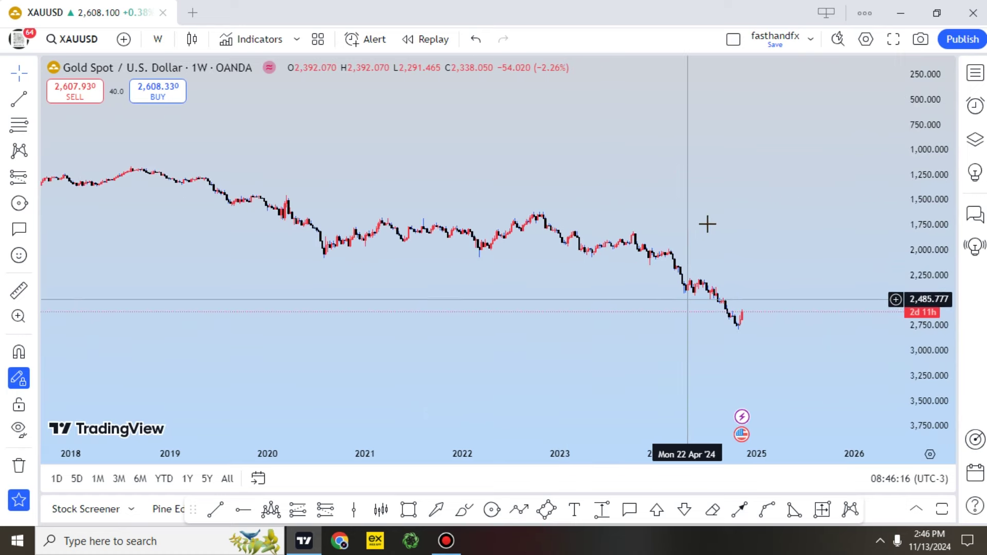
pyautogui.scroll(4, 730, 229)
pyautogui.moveTo(924, 391); pyautogui.dragTo(892, 310)
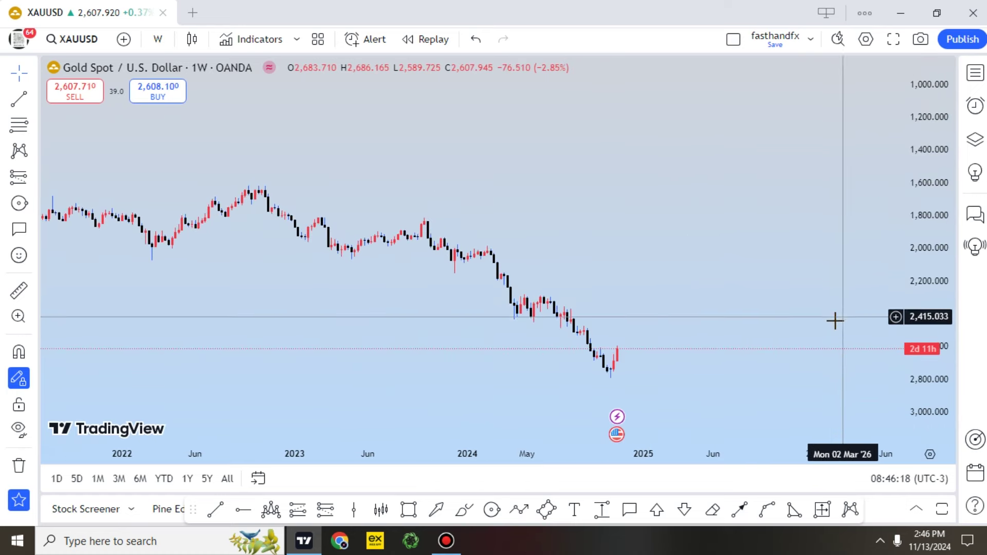
pyautogui.scroll(-3, 833, 321)
pyautogui.moveTo(938, 202); pyautogui.dragTo(926, 331)
pyautogui.moveTo(571, 349); pyautogui.dragTo(447, 340)
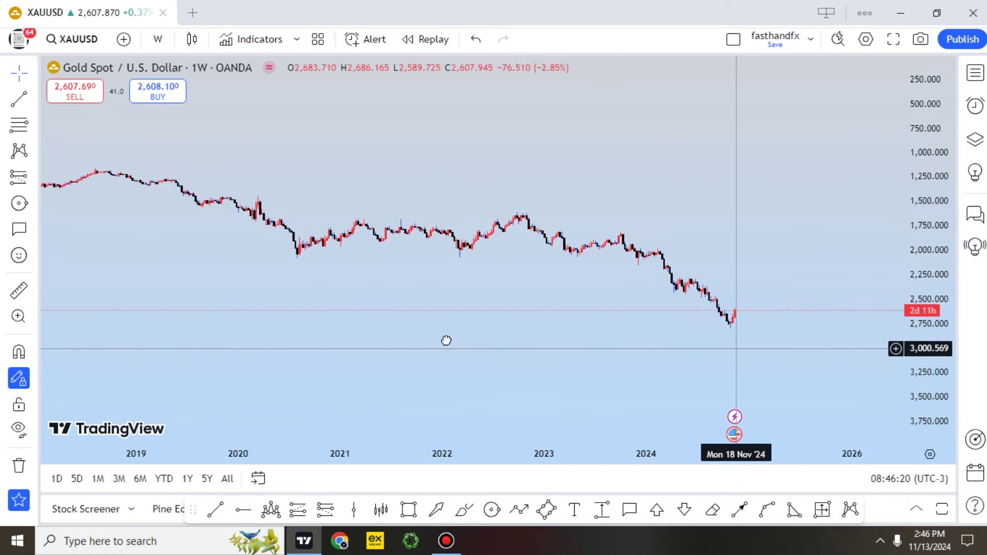
# Try a trend line above the inverted price swings, from about 1,779 on 11 Sep 2023 to about 2,671 on 28 Jul 2025.
pyautogui.click(215, 510)
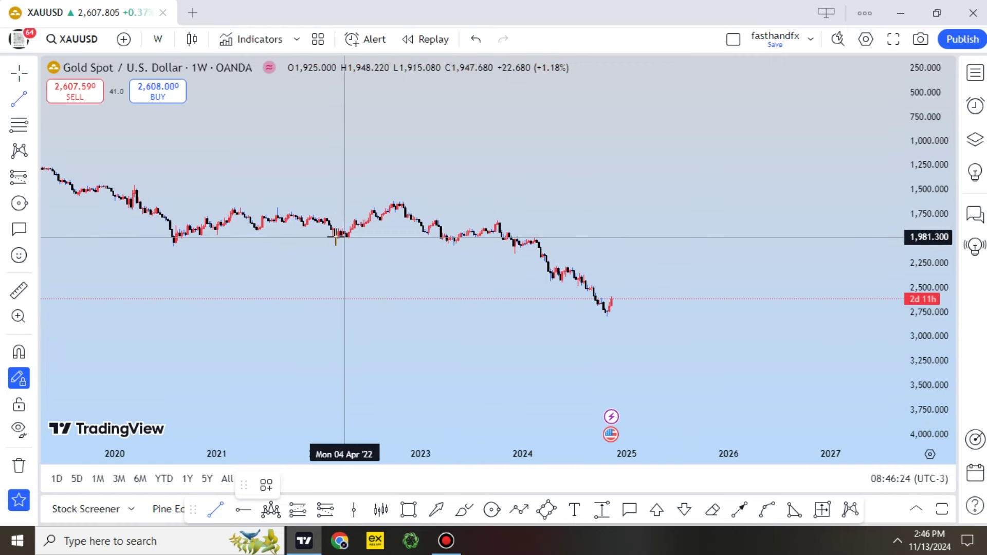
pyautogui.click(495, 222)
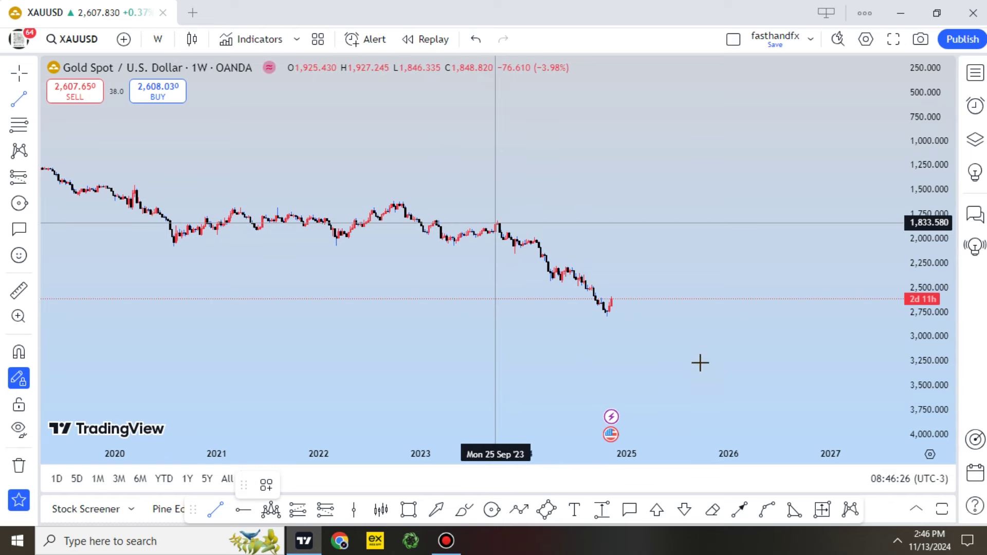
pyautogui.click(696, 298)
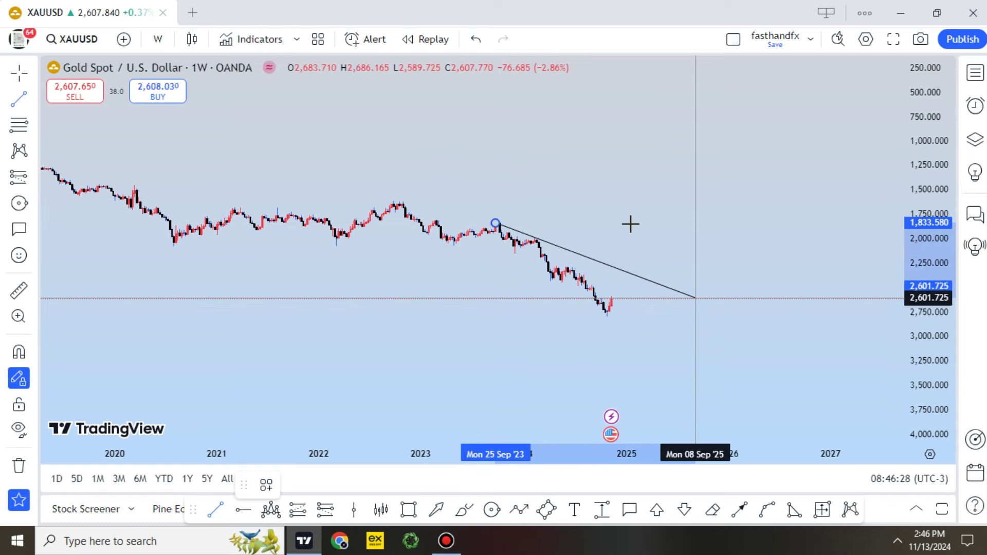
pyautogui.scroll(2, 824, 257)
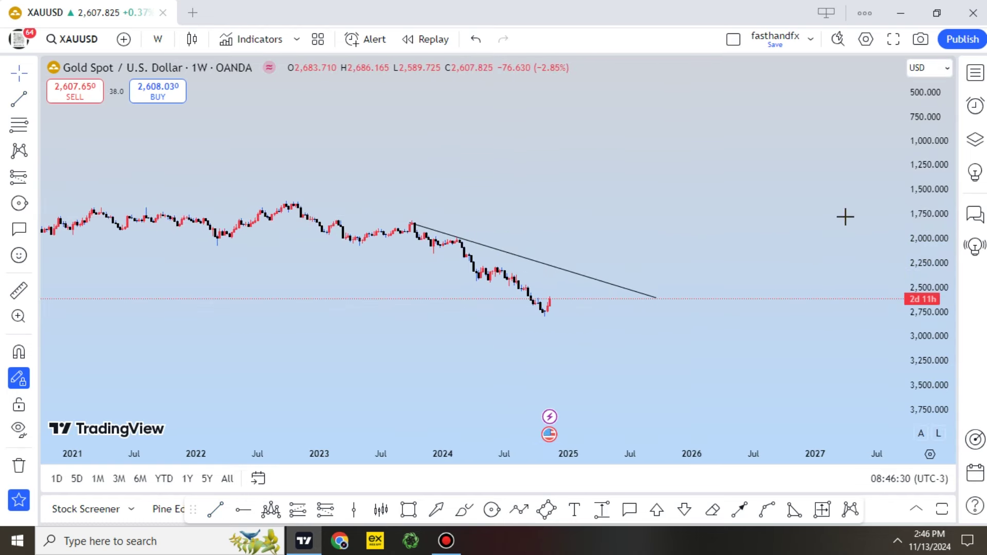
pyautogui.scroll(4, 562, 249)
pyautogui.moveTo(344, 252); pyautogui.dragTo(336, 238)
pyautogui.moveTo(640, 264); pyautogui.dragTo(595, 150)
pyautogui.moveTo(610, 292); pyautogui.dragTo(600, 292)
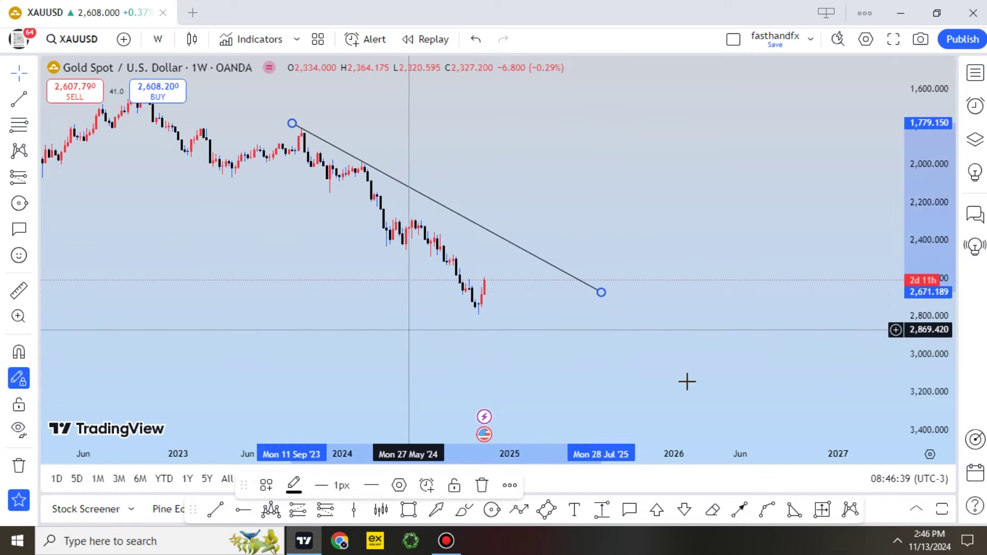
# Delete the trend line that starts in September 2023.
pyautogui.scroll(-6, 689, 381)
pyautogui.scroll(-4, 699, 378)
pyautogui.moveTo(911, 131); pyautogui.dragTo(910, 370)
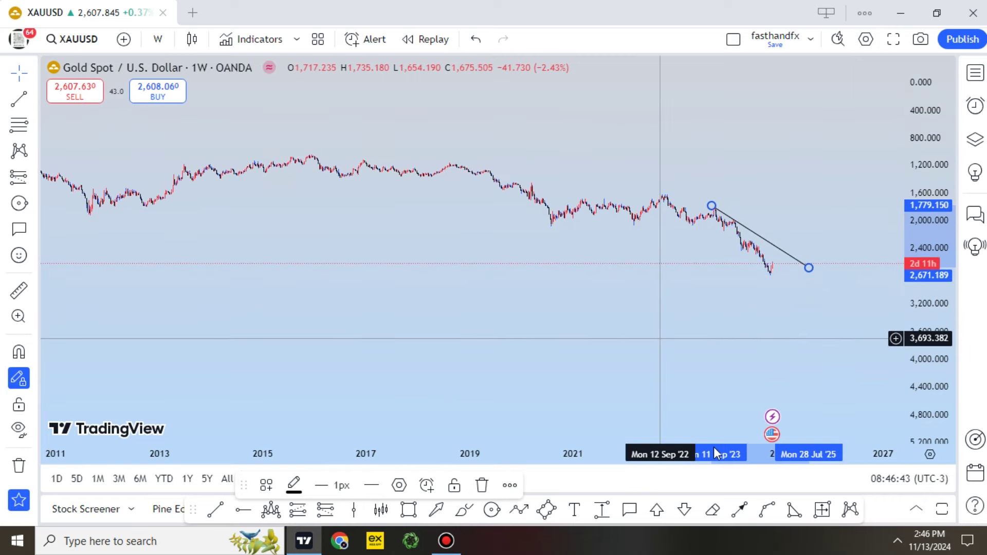
pyautogui.rightClick(661, 336)
pyautogui.click(692, 454)
# Draw a long-term trend line through the 2018 and 2022 swing points, from about 1,172 on 13 Aug 2018 to about 2,405 on 13 May 2030.
pyautogui.scroll(-3, 770, 378)
pyautogui.moveTo(932, 293); pyautogui.dragTo(931, 92)
pyautogui.moveTo(520, 326); pyautogui.dragTo(360, 375)
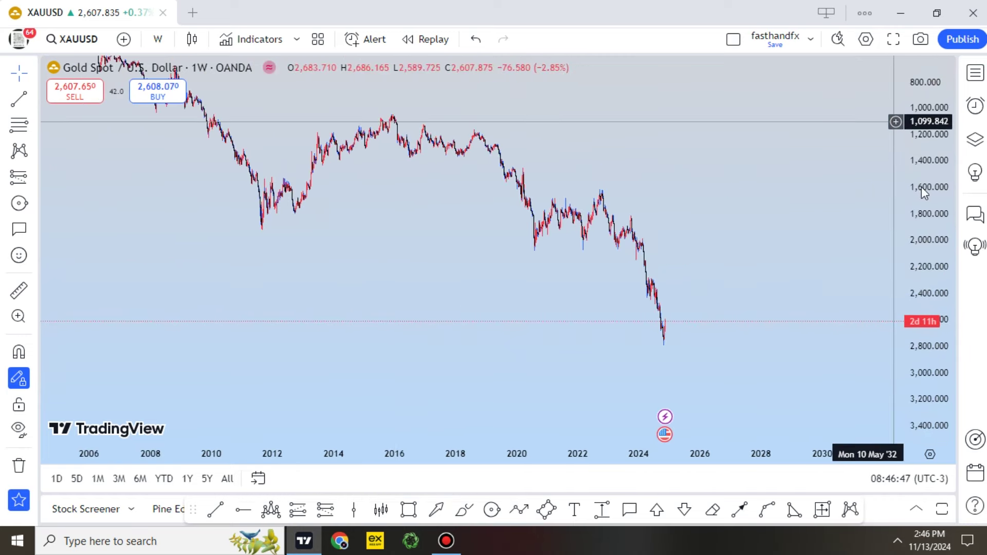
pyautogui.moveTo(941, 319); pyautogui.dragTo(941, 374)
pyautogui.hotkey('alt', 't')
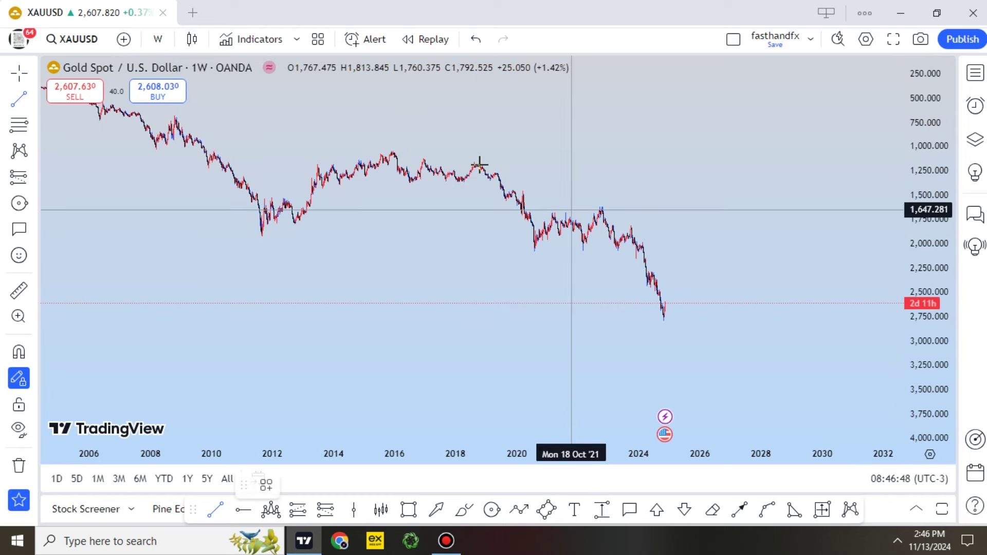
pyautogui.click(474, 165)
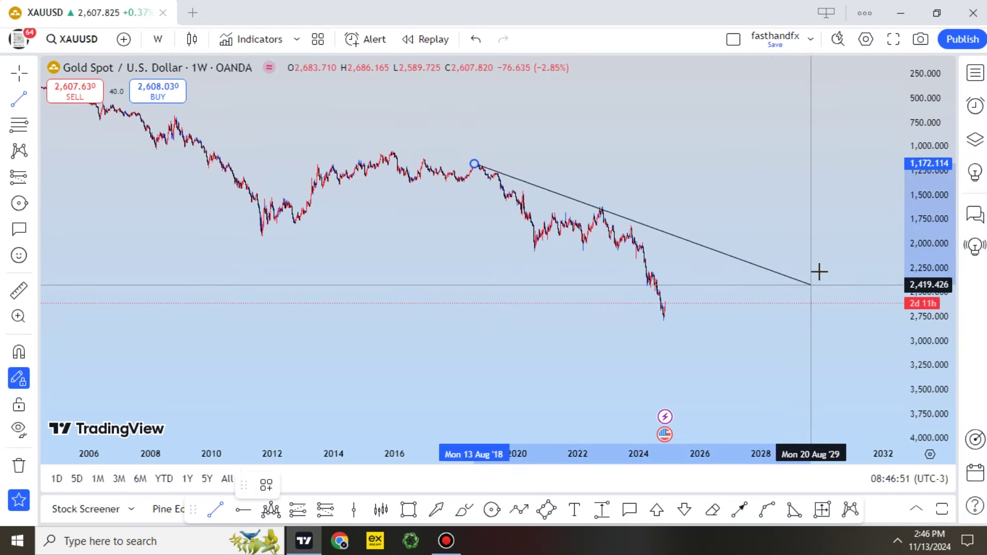
pyautogui.click(612, 463)
# Clone the long-term trend line and place the copy parallel through the 2020 extreme, from about 1,395 in December 2013 to about 2,627 in September 2025.
pyautogui.click(510, 485)
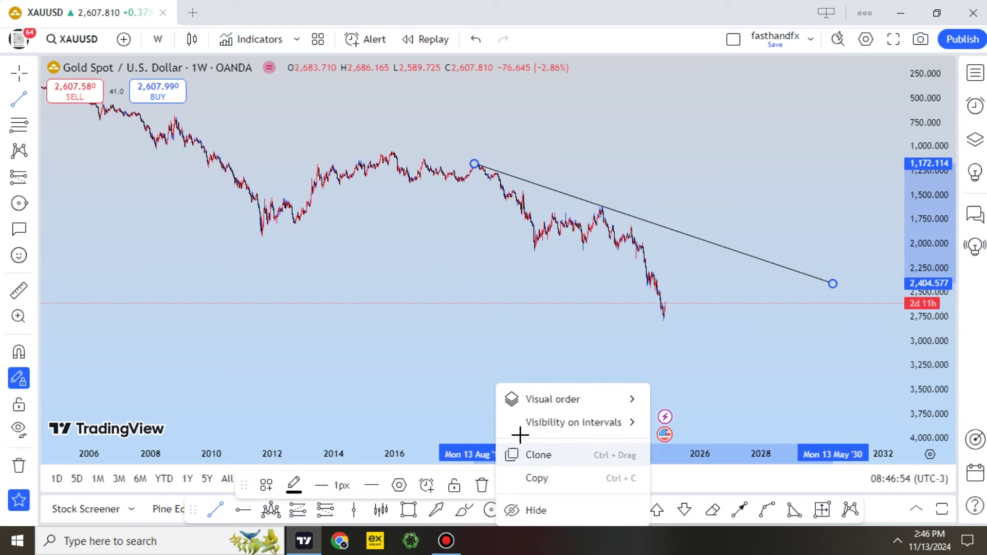
pyautogui.click(514, 452)
pyautogui.moveTo(536, 150)
pyautogui.mouseDown()
pyautogui.moveTo(378, 210)
pyautogui.moveTo(394, 208)
pyautogui.mouseUp()
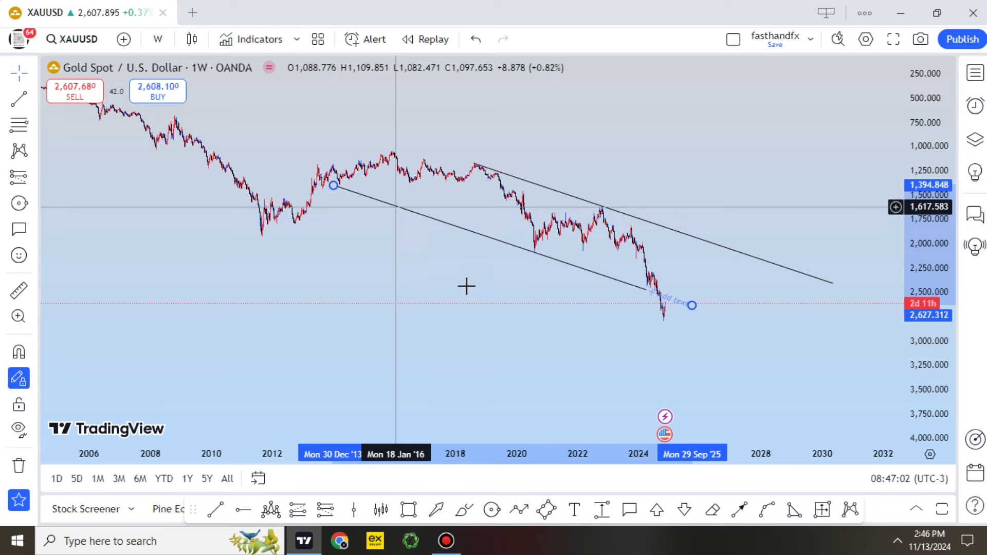
pyautogui.click(451, 278)
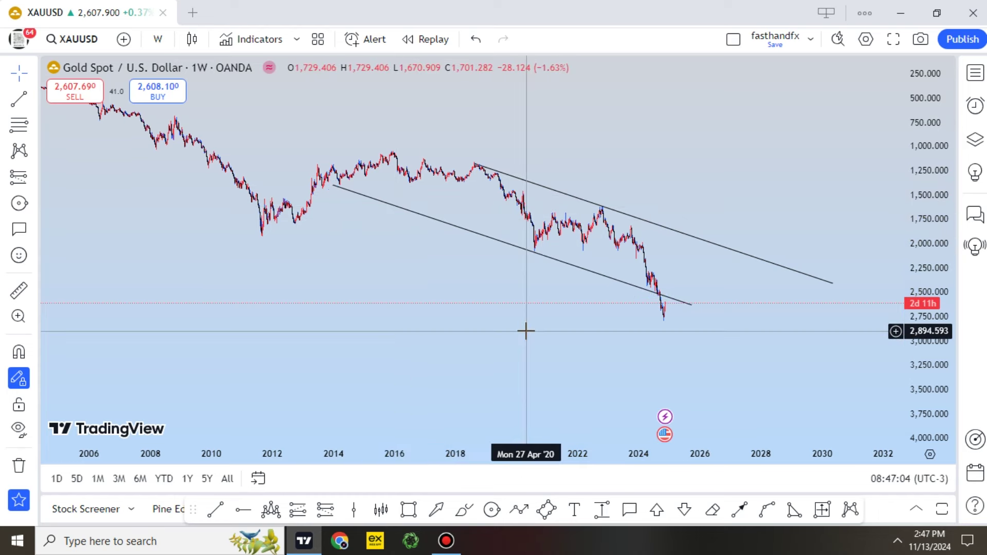
# Restore the price scale to its normal direction with the long-term channel in view.
pyautogui.hotkey('alt', 'i')
pyautogui.moveTo(715, 315); pyautogui.dragTo(644, 285)
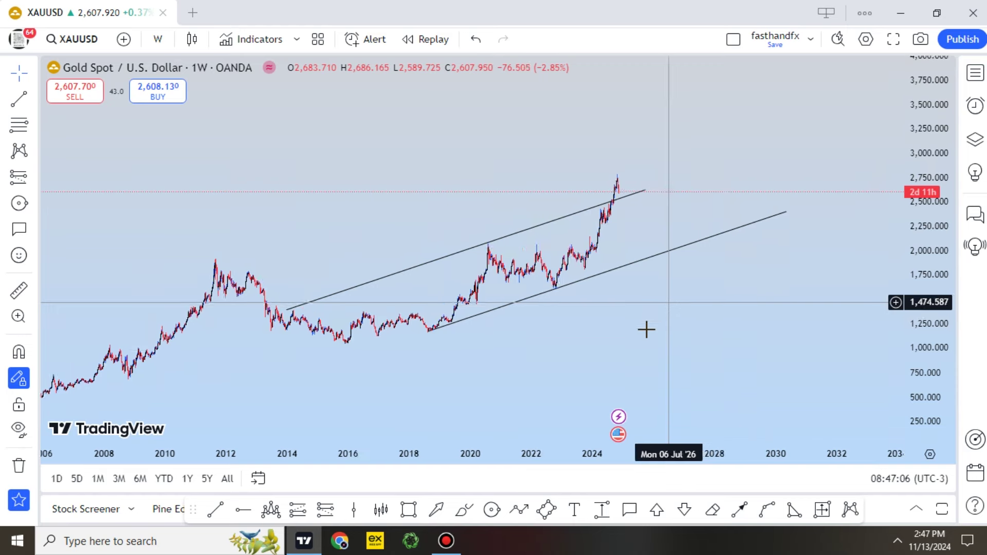
pyautogui.scroll(3, 578, 335)
pyautogui.moveTo(603, 338); pyautogui.dragTo(774, 320)
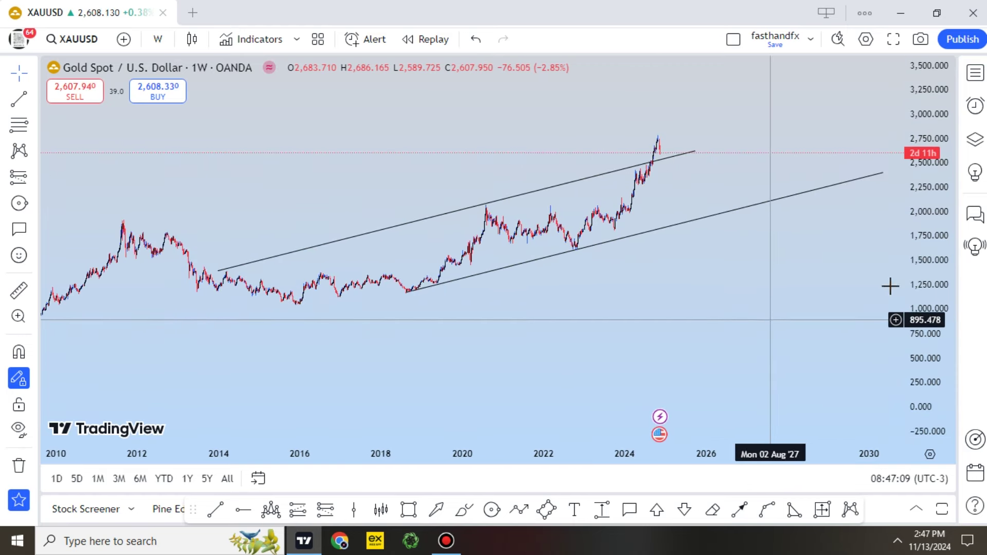
pyautogui.moveTo(916, 269); pyautogui.dragTo(916, 216)
pyautogui.scroll(3, 763, 273)
pyautogui.moveTo(681, 310); pyautogui.dragTo(618, 362)
pyautogui.scroll(2, 590, 341)
pyautogui.scroll(3, 739, 331)
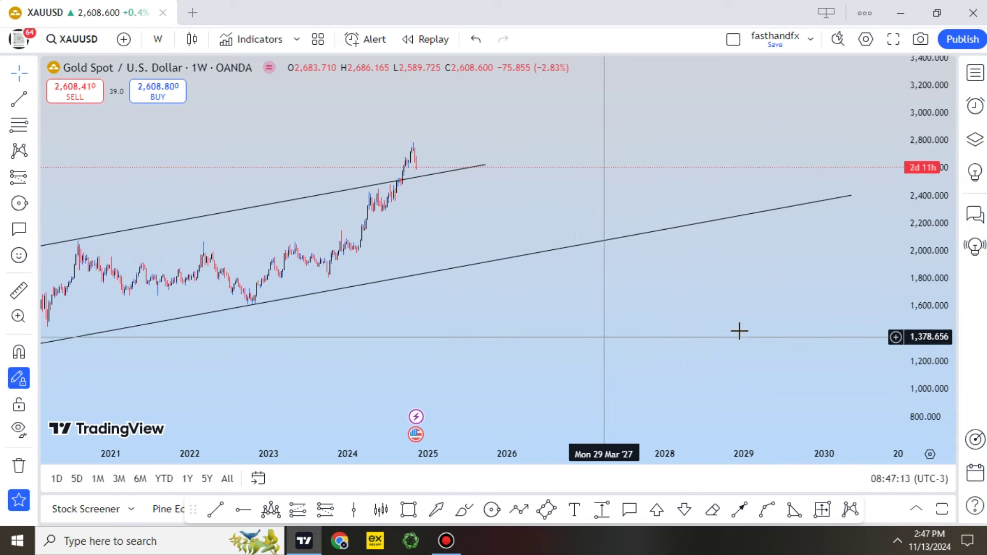
# Try a freehand brush mark near the channel's upper line, and delete it.
pyautogui.scroll(-5, 271, 396)
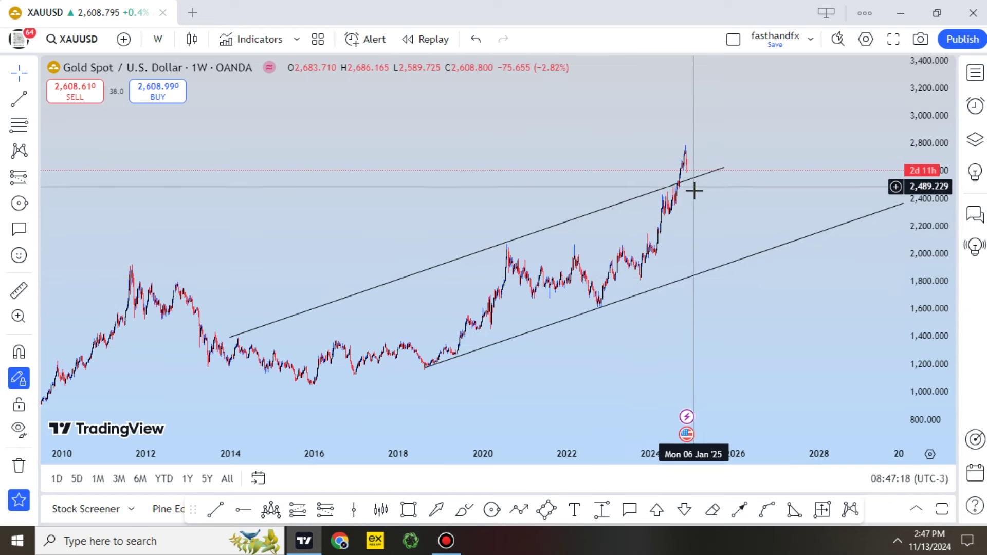
pyautogui.scroll(5, 690, 288)
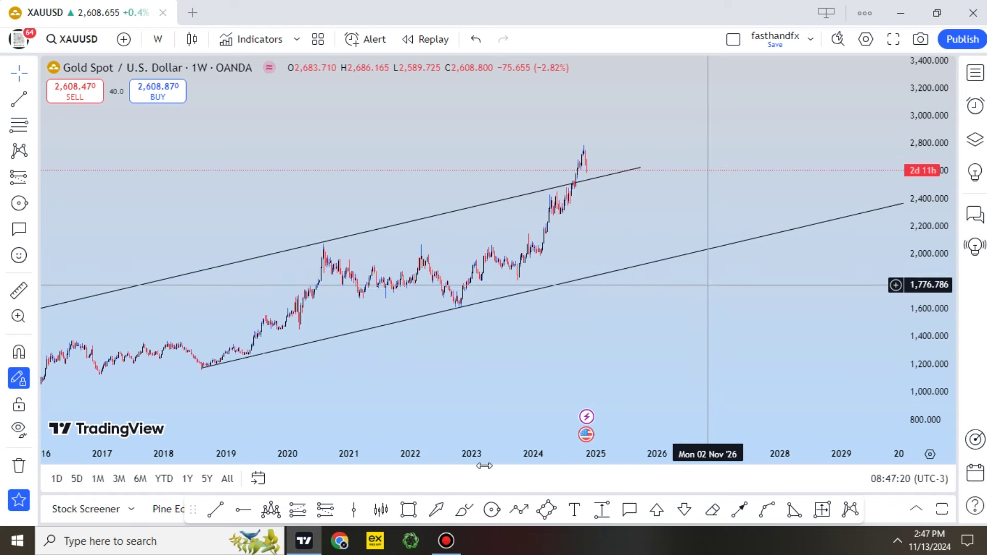
pyautogui.moveTo(482, 165)
pyautogui.mouseDown()
pyautogui.moveTo(489, 196)
pyautogui.moveTo(507, 173)
pyautogui.moveTo(547, 229)
pyautogui.moveTo(617, 236)
pyautogui.moveTo(642, 254)
pyautogui.mouseUp()
pyautogui.press('Delete')
# Draw a steep trend line under the 2024 rally, from about 1,997 on 12 Feb 2024 to about 2,657 on 23 Dec 2024.
pyautogui.scroll(2, 501, 326)
pyautogui.moveTo(519, 330); pyautogui.dragTo(767, 338)
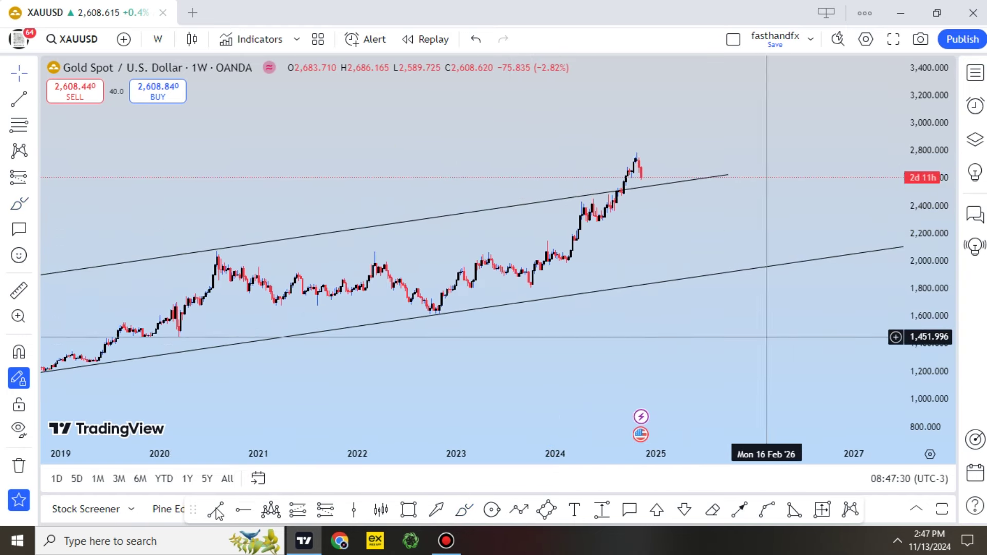
pyautogui.hotkey('alt', 't')
pyautogui.click(567, 261)
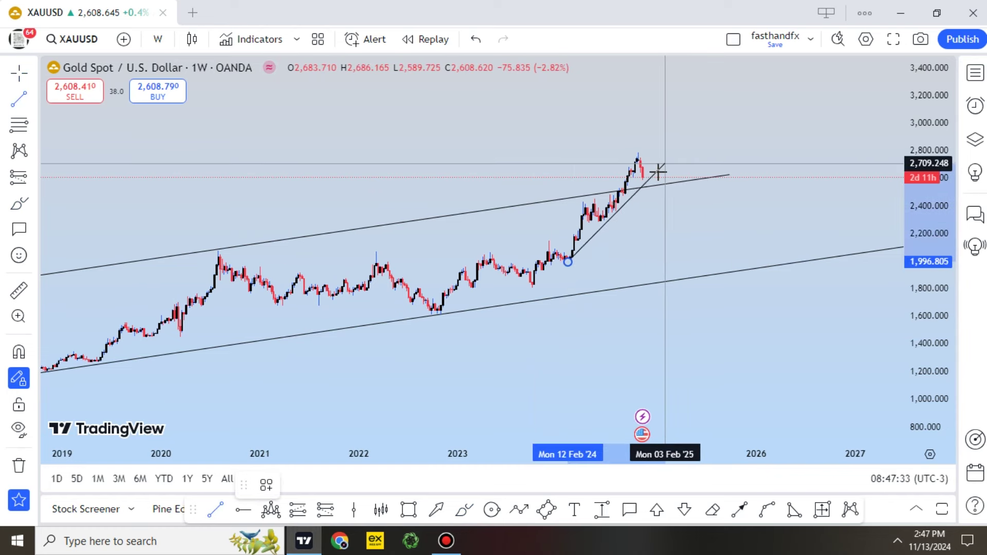
pyautogui.click(653, 170)
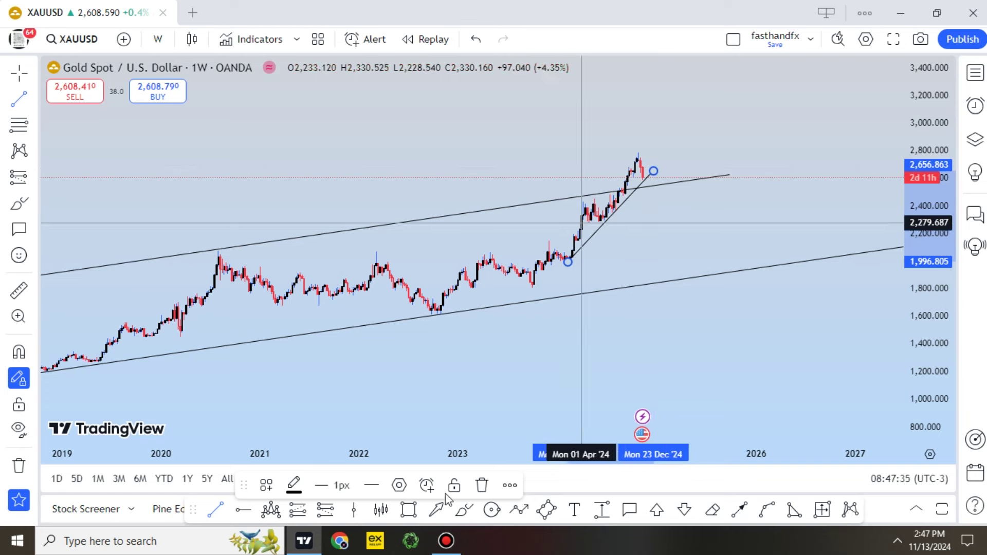
# Clone the steep trend line and align the copy along the 2024 rally's highs, from about 2,120 to about 2,780.
pyautogui.click(510, 485)
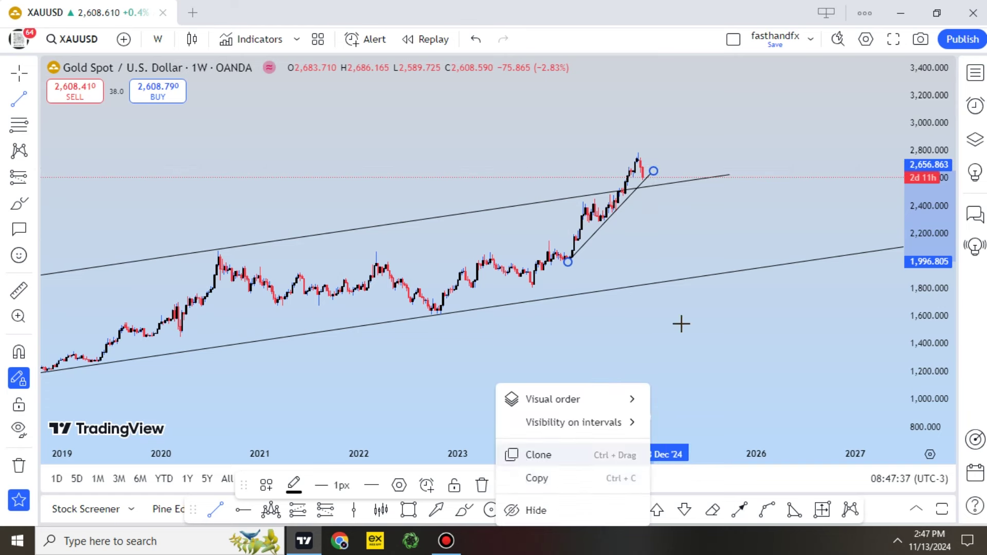
pyautogui.click(537, 454)
pyautogui.moveTo(613, 182)
pyautogui.mouseDown()
pyautogui.moveTo(586, 218)
pyautogui.moveTo(580, 211)
pyautogui.moveTo(604, 197)
pyautogui.mouseUp()
pyautogui.click(566, 175)
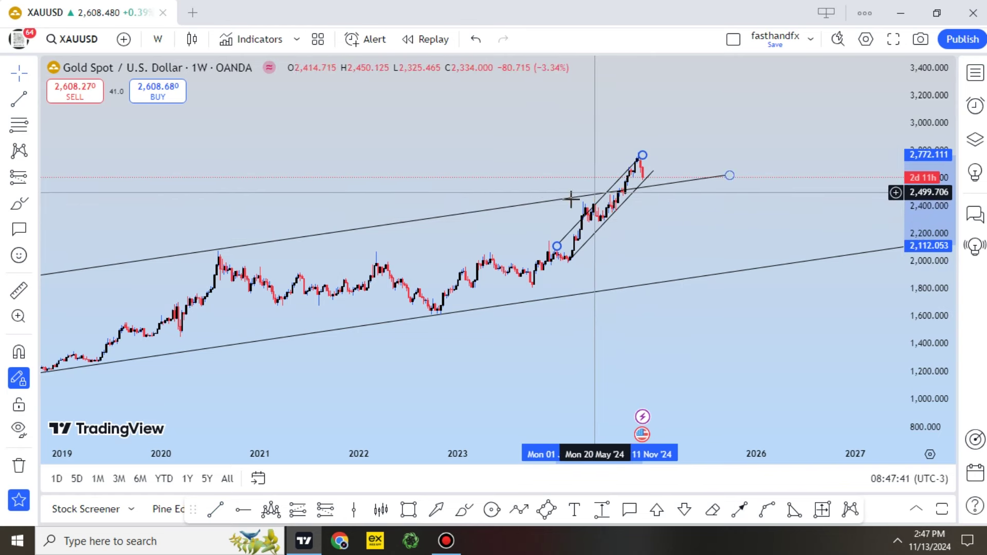
pyautogui.click(621, 179)
pyautogui.moveTo(622, 179); pyautogui.dragTo(621, 178)
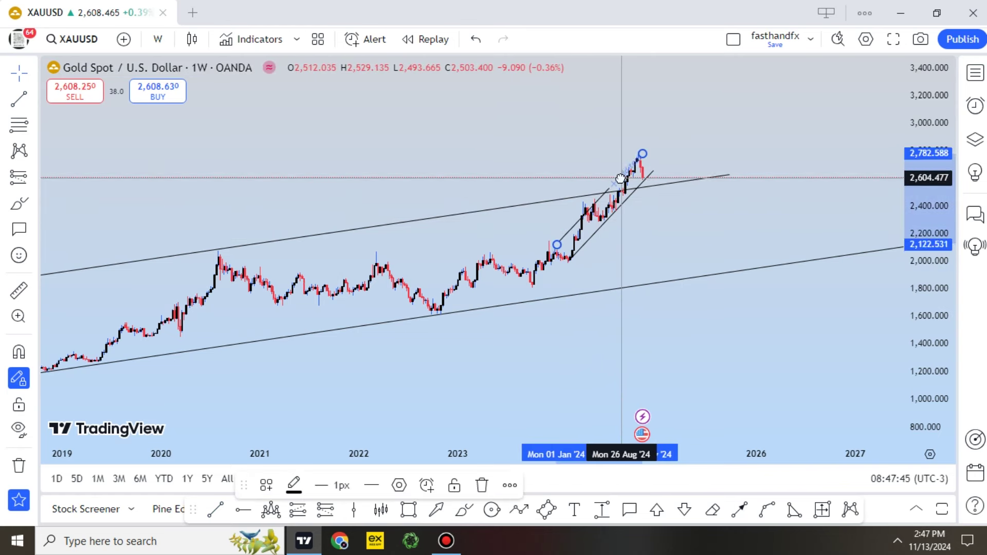
pyautogui.click(680, 231)
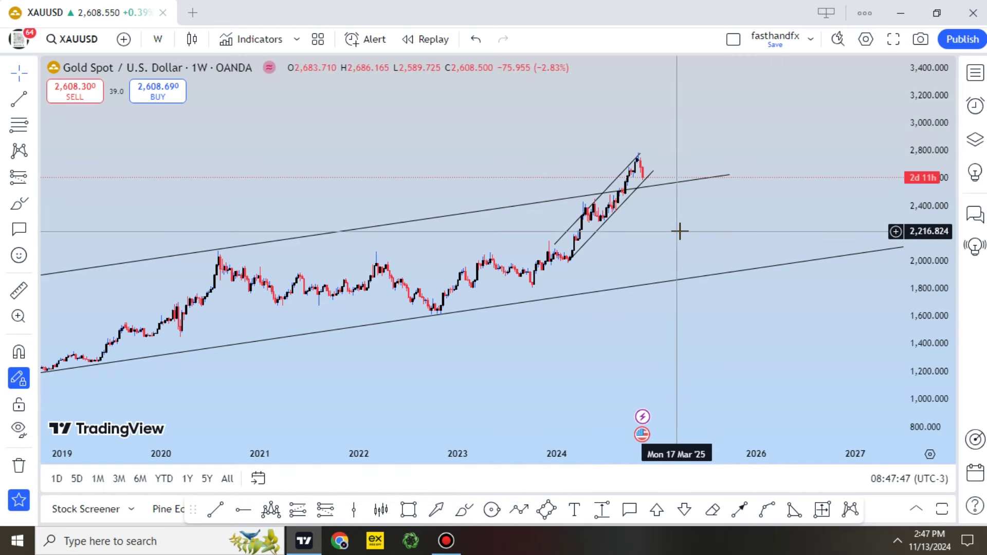
pyautogui.moveTo(634, 216); pyautogui.dragTo(635, 214)
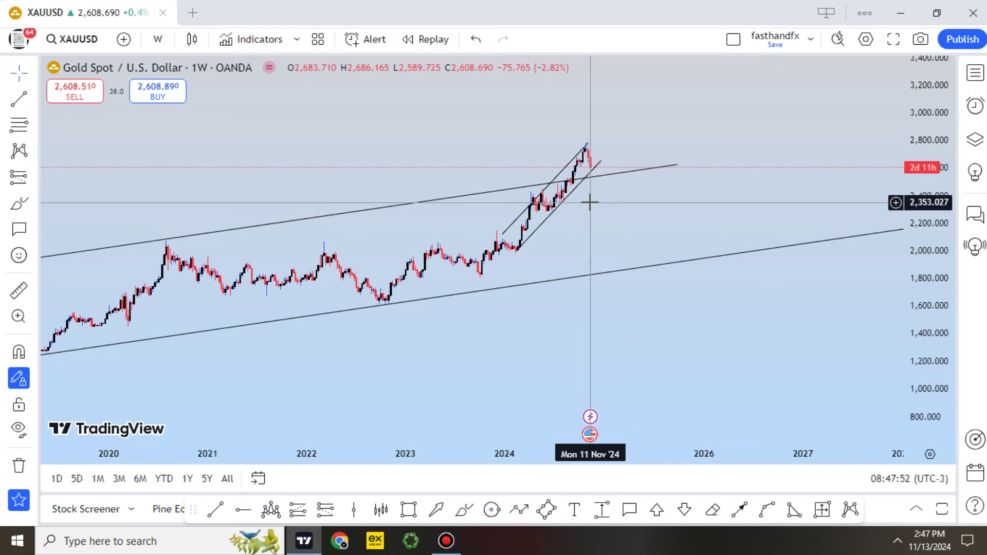
pyautogui.scroll(4, 588, 203)
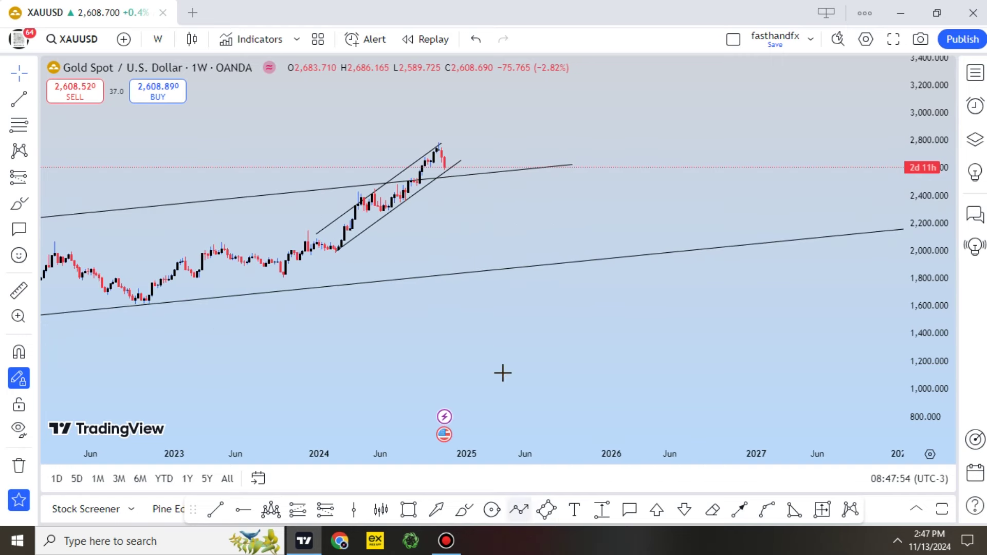
# Draw a falling zigzag path from the latest candle near 2,608 down to the long-term channel's lower line, at about 1,930 in late 2025.
pyautogui.click(448, 166)
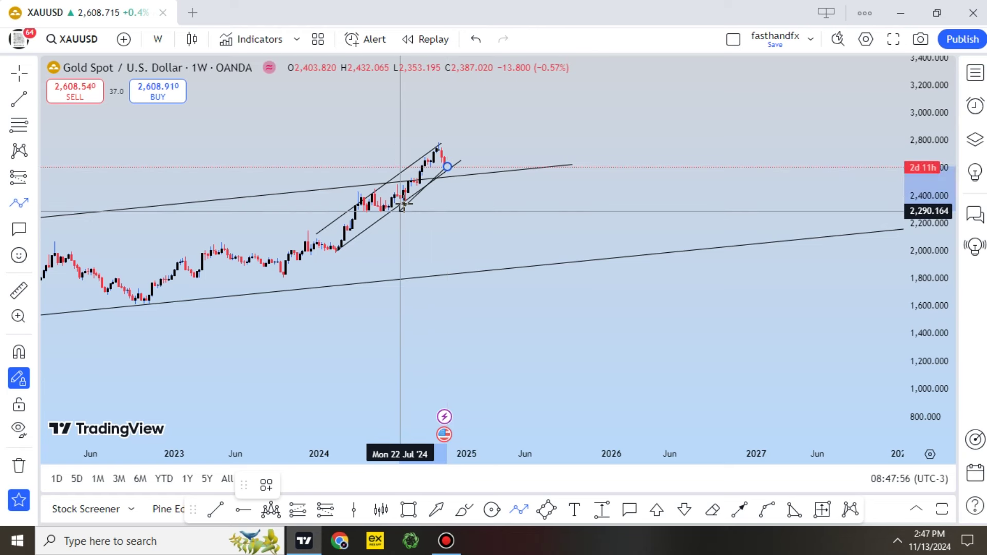
pyautogui.click(455, 201)
pyautogui.click(473, 173)
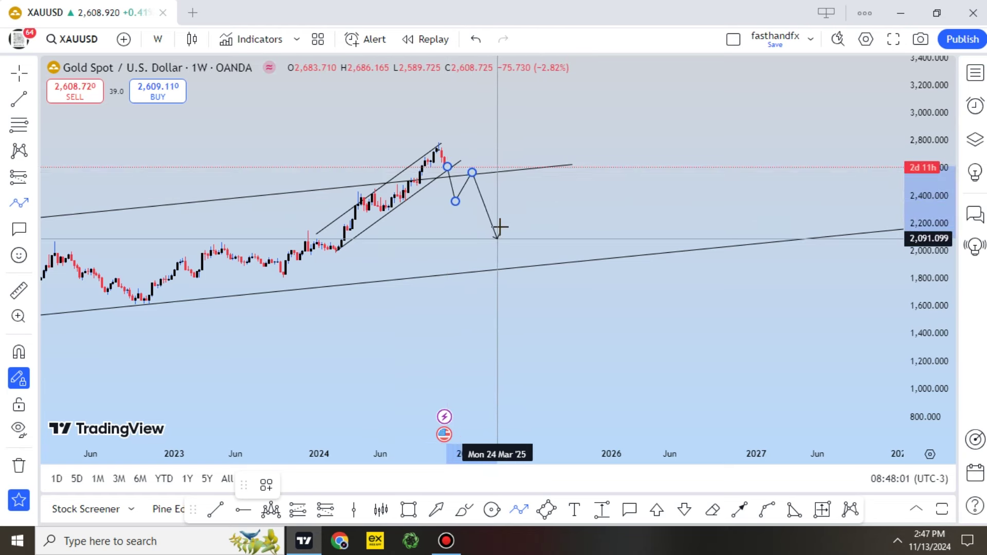
pyautogui.click(497, 226)
pyautogui.click(515, 197)
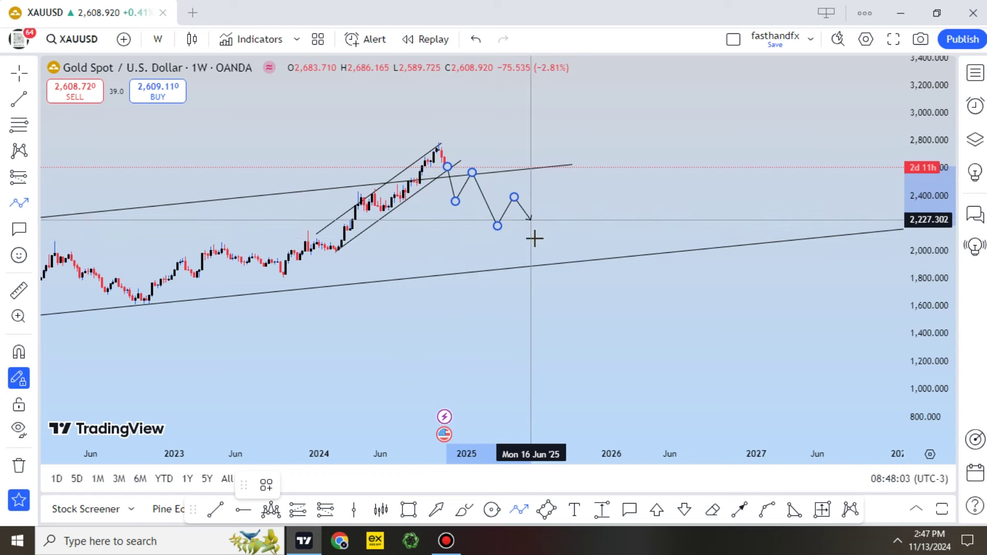
pyautogui.click(540, 243)
pyautogui.click(558, 223)
pyautogui.doubleClick(578, 261)
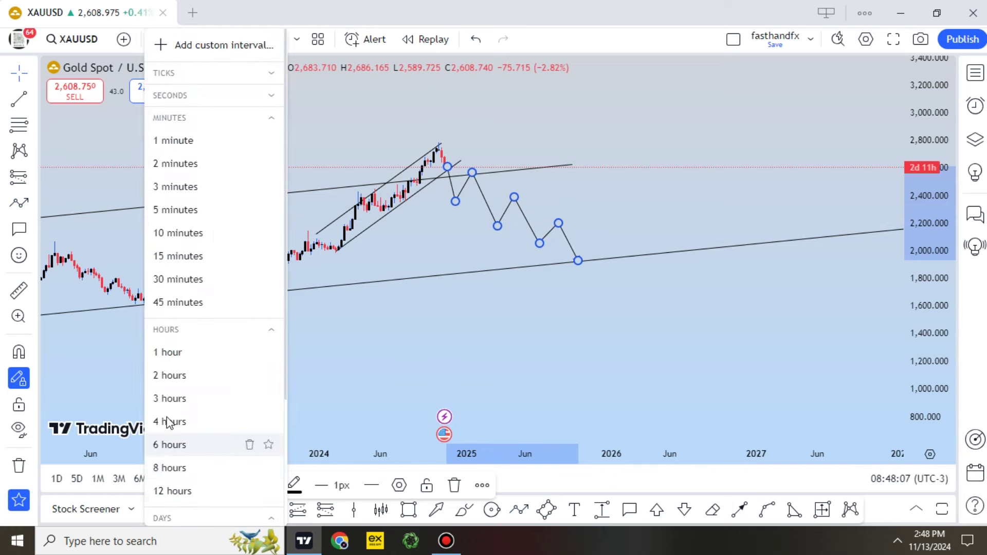
# Switch the chart to the daily interval and erase the falling zigzag path.
pyautogui.scroll(-2, 185, 473)
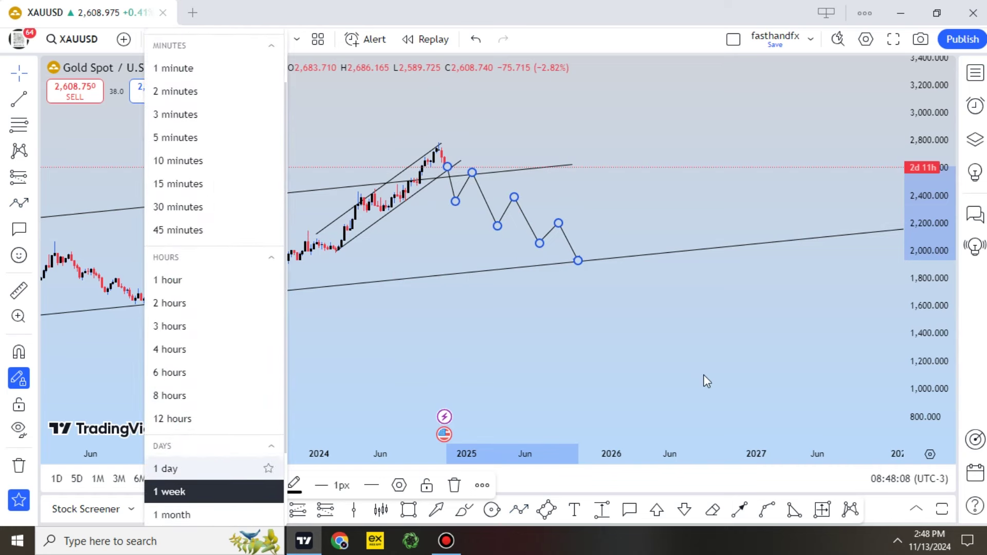
pyautogui.press('Return')
pyautogui.scroll(-5, 818, 360)
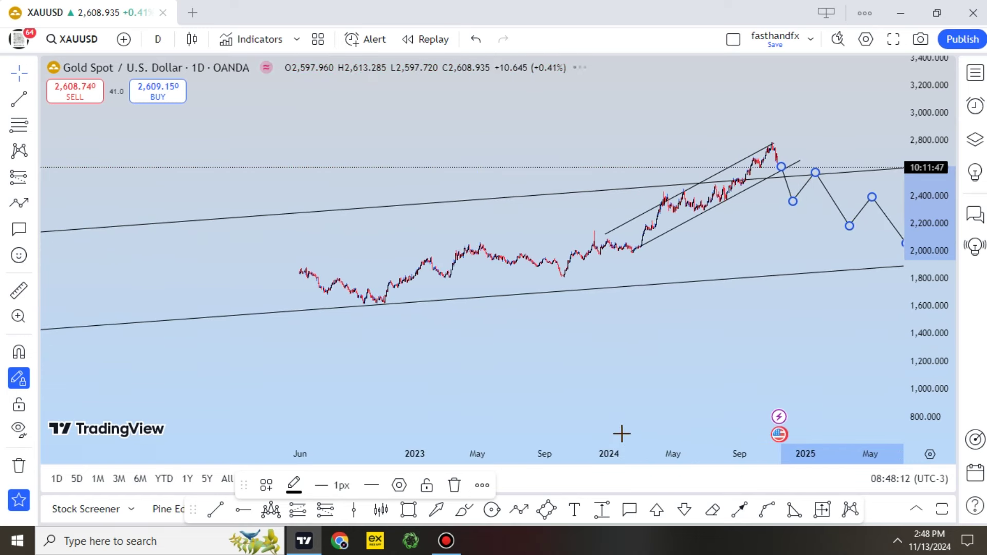
pyautogui.click(806, 199)
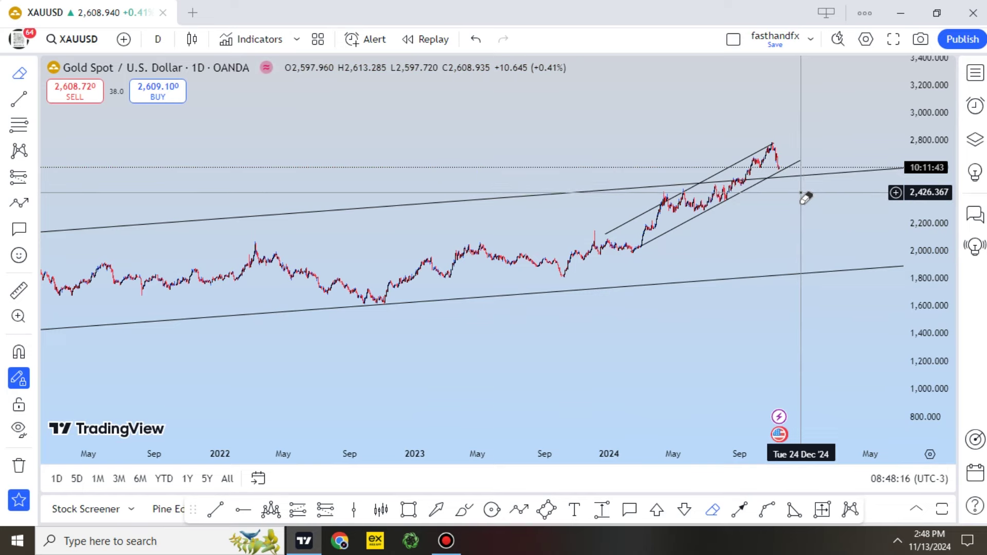
# Refit the steep channel's lower line to the daily lows, from about 1,977 in mid-February 2024 to about 2,610 in late November 2024.
pyautogui.scroll(5, 737, 389)
pyautogui.scroll(-5, 736, 389)
pyautogui.moveTo(761, 278); pyautogui.dragTo(611, 274)
pyautogui.moveTo(171, 404)
pyautogui.mouseDown()
pyautogui.moveTo(192, 427)
pyautogui.moveTo(170, 405)
pyautogui.moveTo(176, 415)
pyautogui.mouseUp()
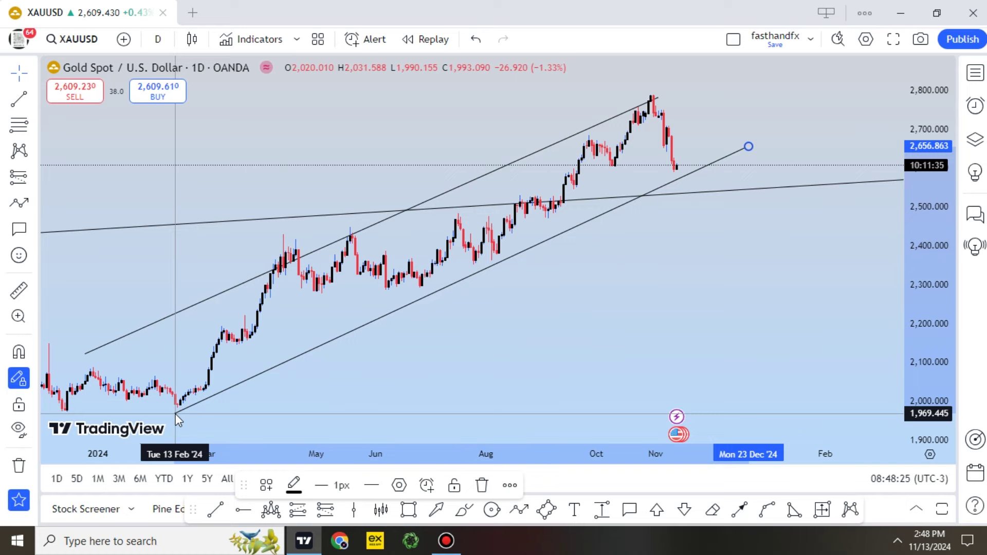
pyautogui.click(775, 228)
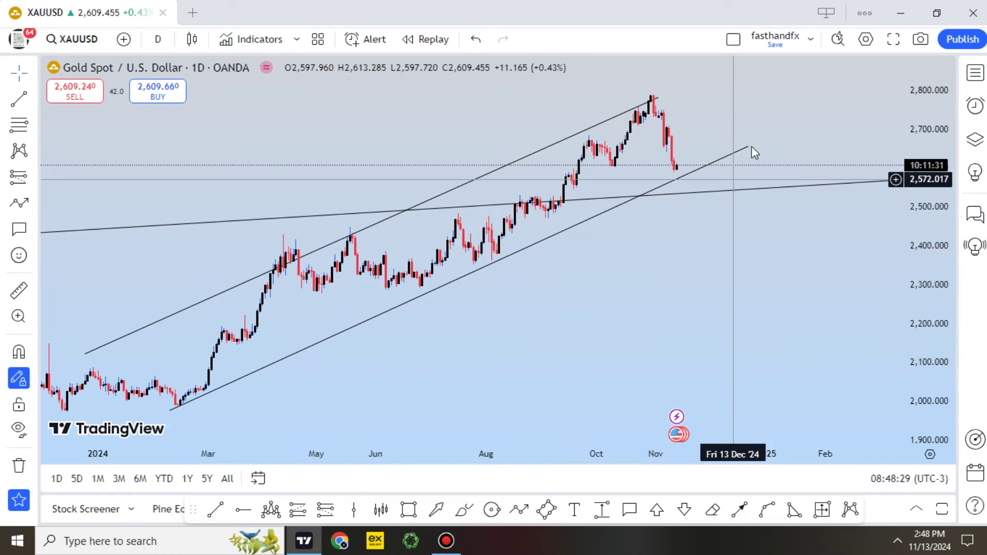
pyautogui.moveTo(749, 146); pyautogui.dragTo(695, 165)
pyautogui.click(681, 254)
pyautogui.moveTo(648, 291); pyautogui.dragTo(664, 294)
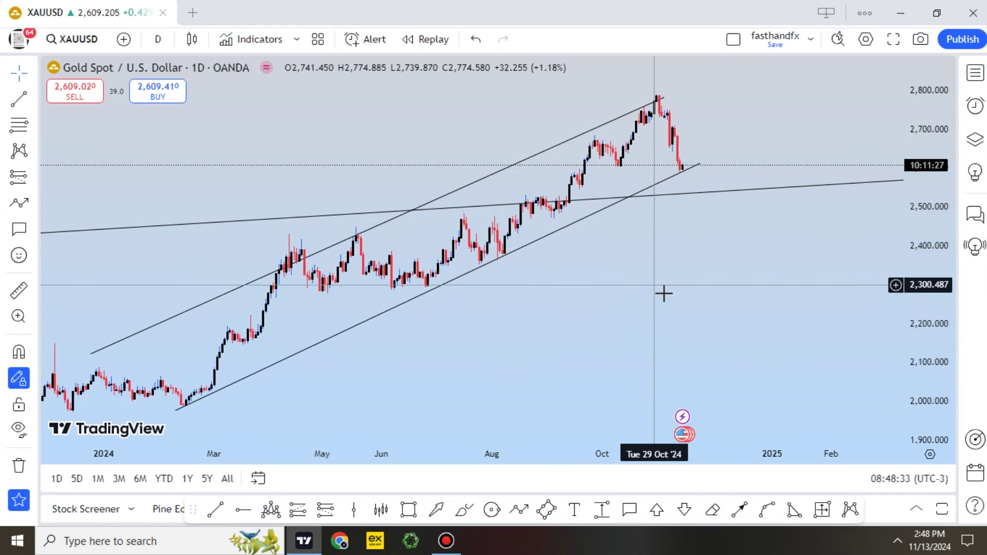
# Refit the steep channel's upper line to the highs, from about 2,140 on 30 Nov 2023 to about 2,795 on 4 Nov 2024.
pyautogui.moveTo(102, 353); pyautogui.dragTo(60, 346)
pyautogui.click(91, 304)
pyautogui.moveTo(677, 101); pyautogui.dragTo(675, 92)
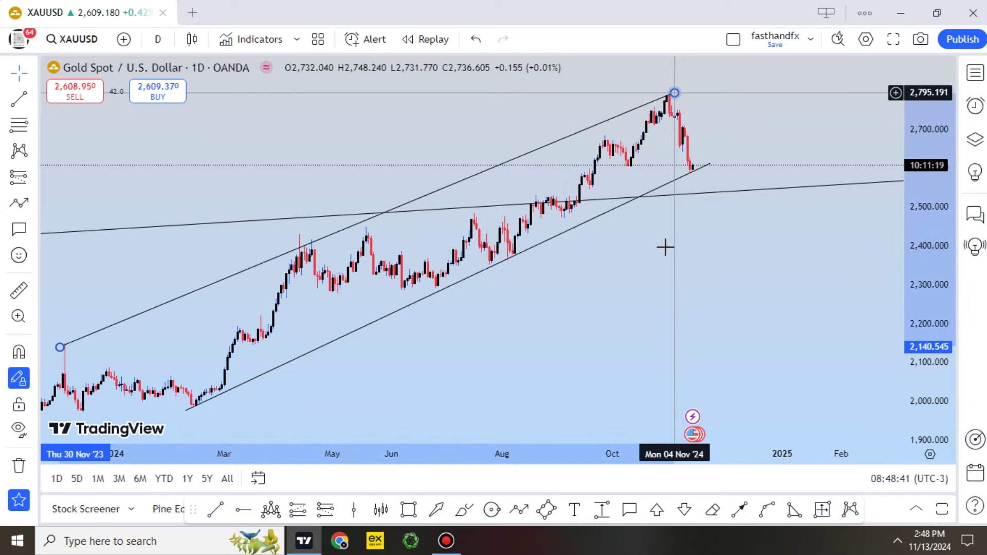
pyautogui.click(667, 272)
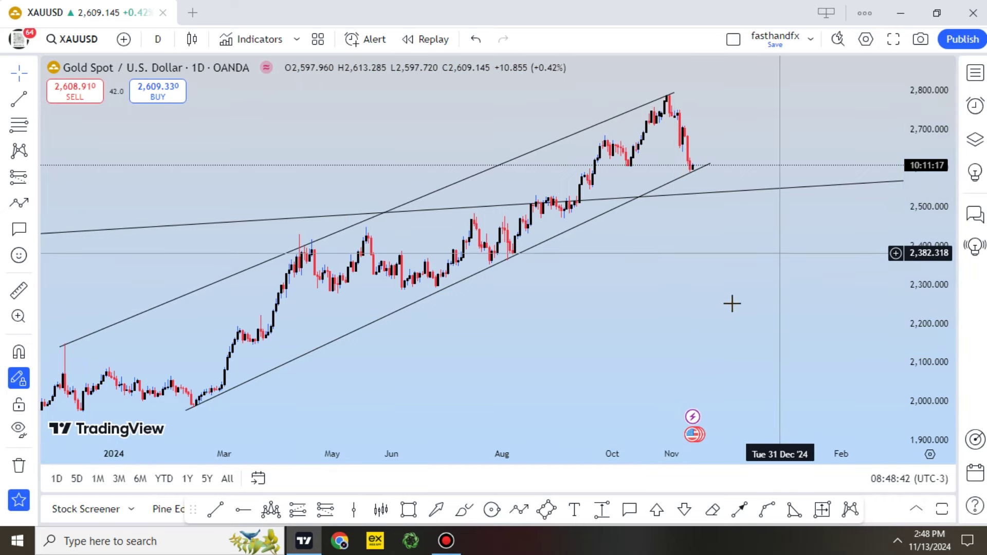
# Draw a thin rectangle zone between about 2,604 and 2,612, from 20 Sep 2024 to 13 Nov 2024.
pyautogui.scroll(-2, 732, 303)
pyautogui.scroll(4, 609, 307)
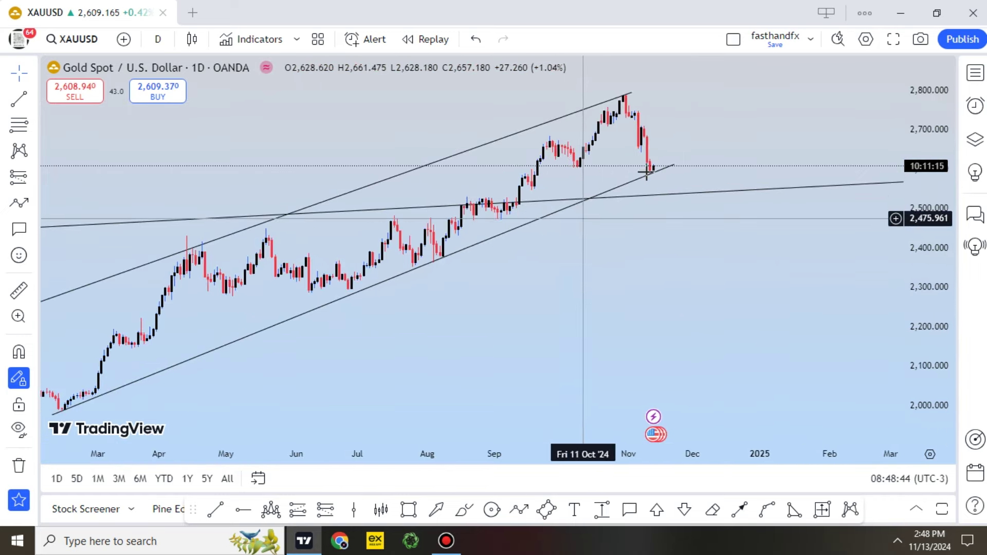
pyautogui.click(409, 509)
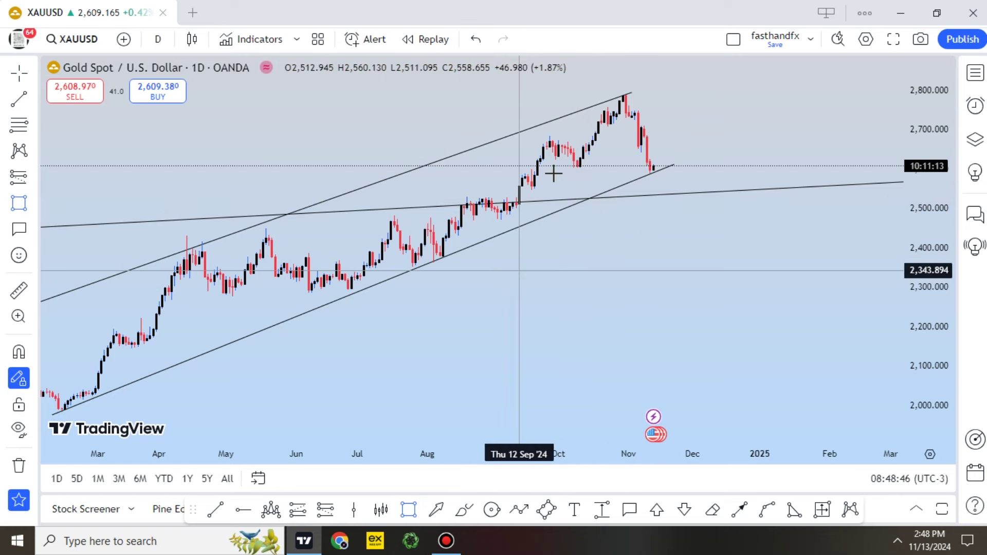
pyautogui.moveTo(538, 165); pyautogui.dragTo(647, 166)
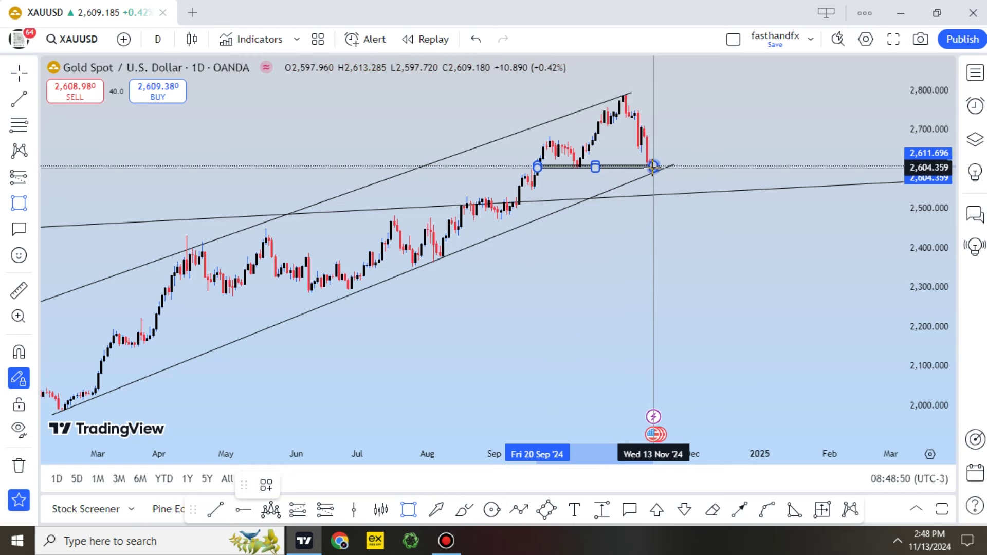
pyautogui.click(690, 283)
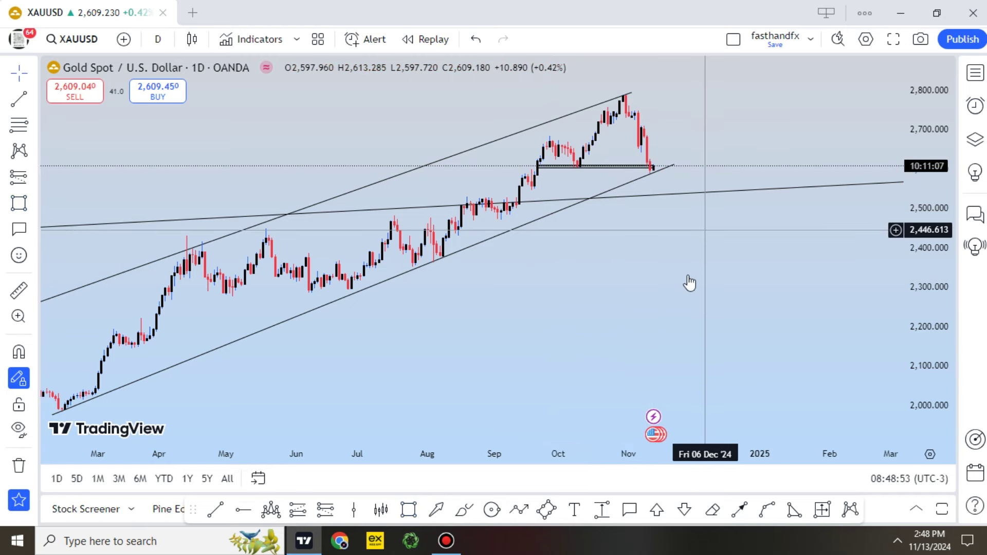
# Draw a second rectangle zone between about 2,674 and 2,684, from 23 Sep 2024 to 28 Nov 2024.
pyautogui.scroll(4, 674, 310)
pyautogui.scroll(-2, 789, 304)
pyautogui.moveTo(923, 159); pyautogui.dragTo(923, 236)
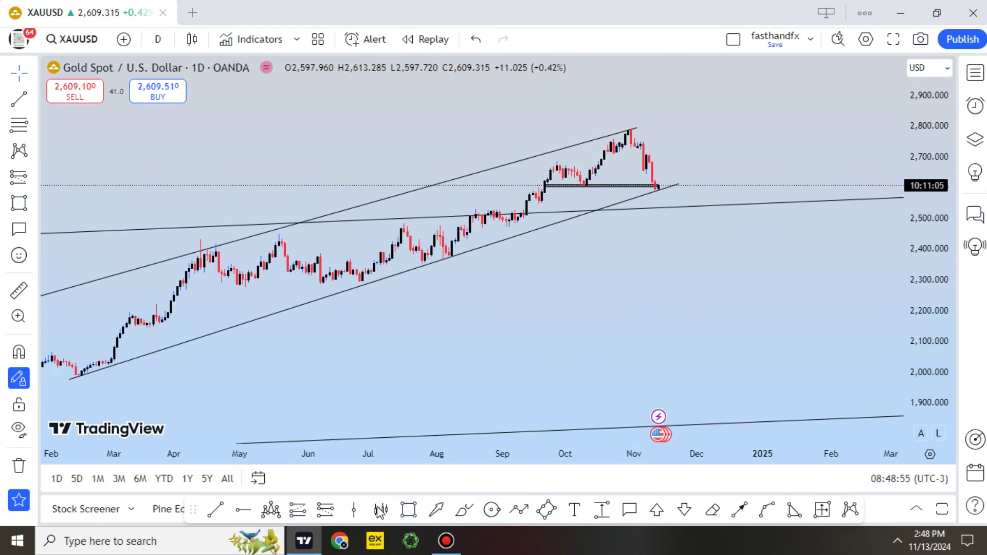
pyautogui.scroll(2, 788, 304)
pyautogui.moveTo(472, 165)
pyautogui.mouseDown()
pyautogui.moveTo(668, 150)
pyautogui.moveTo(646, 163)
pyautogui.mouseUp()
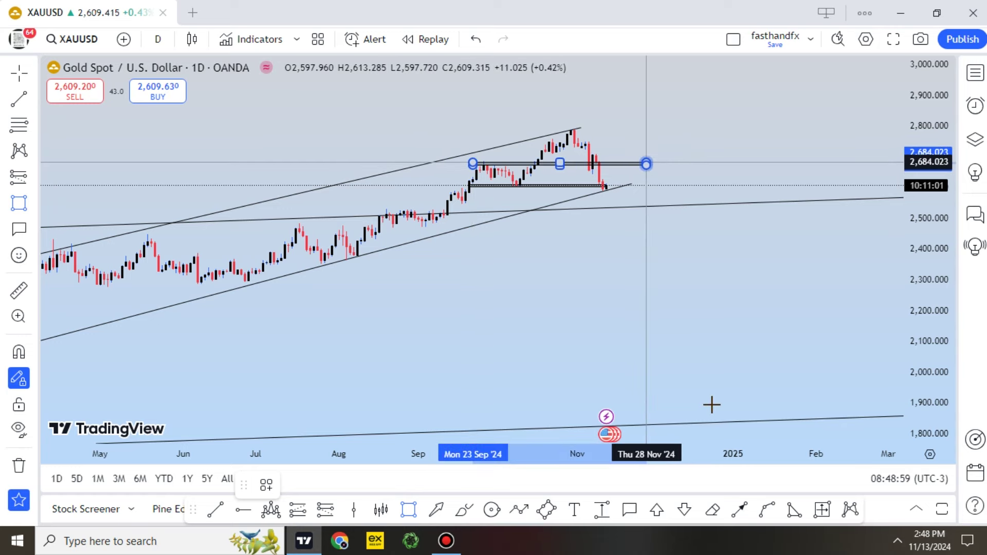
pyautogui.press('Escape')
# Brush a head-and-shoulders path falling to about 2,240, and draw a descending trend line from about 2,786 on 31 Oct 2024 to about 2,427.
pyautogui.moveTo(694, 351); pyautogui.dragTo(637, 394)
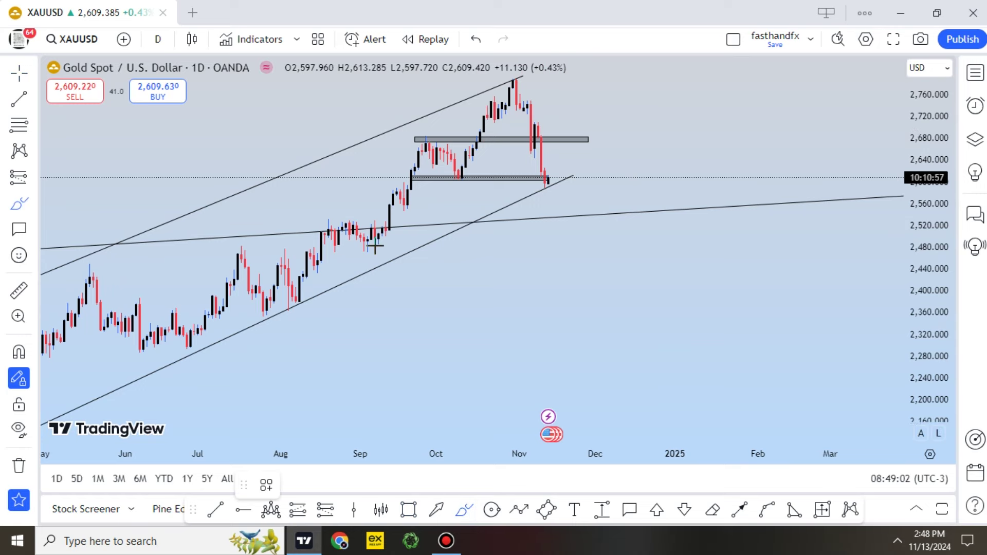
pyautogui.moveTo(375, 247)
pyautogui.mouseDown()
pyautogui.moveTo(430, 165)
pyautogui.moveTo(492, 134)
pyautogui.moveTo(534, 149)
pyautogui.moveTo(542, 198)
pyautogui.moveTo(545, 183)
pyautogui.moveTo(587, 159)
pyautogui.moveTo(659, 288)
pyautogui.moveTo(705, 227)
pyautogui.moveTo(737, 242)
pyautogui.moveTo(726, 222)
pyautogui.moveTo(805, 357)
pyautogui.mouseUp()
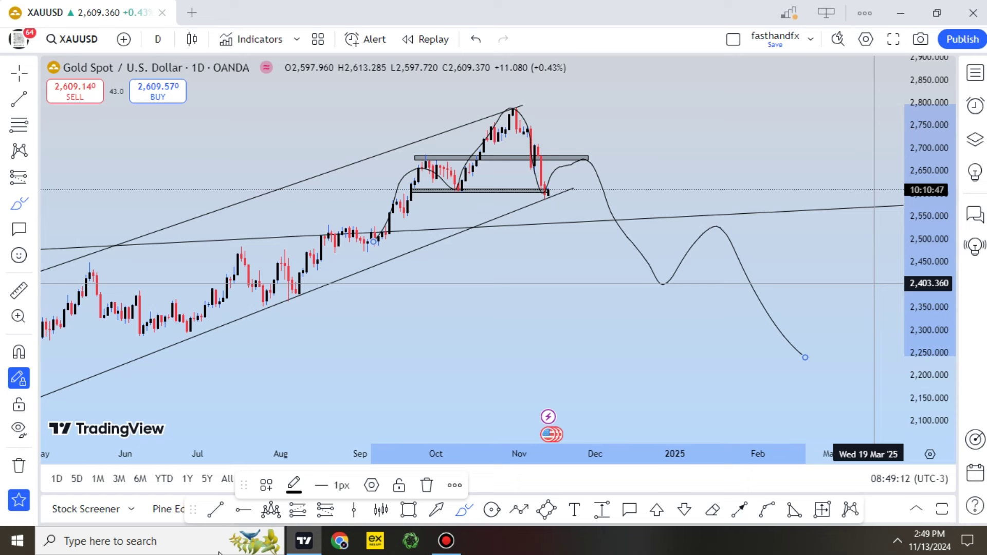
pyautogui.click(221, 506)
pyautogui.click(517, 109)
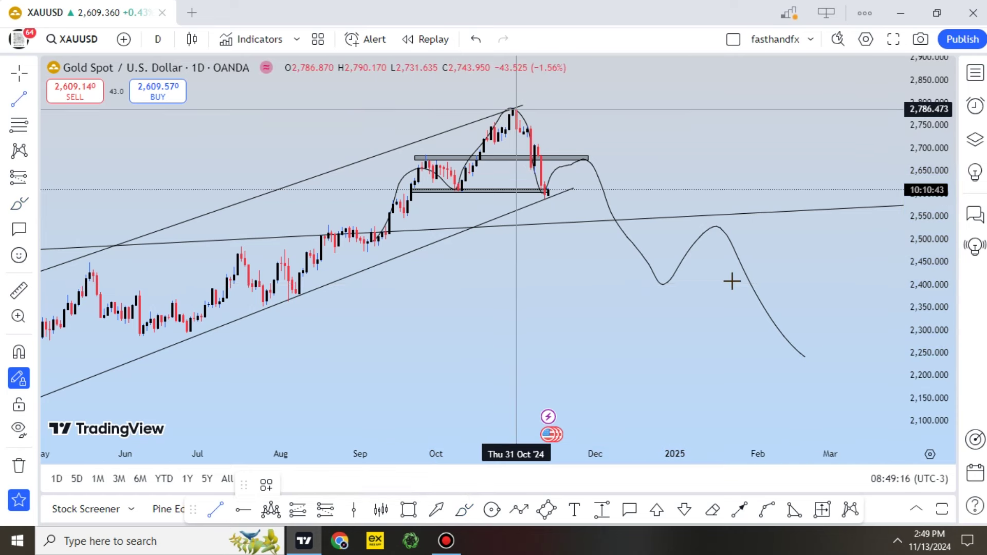
pyautogui.click(748, 272)
# Erase the head-and-shoulders brush path and the descending trend line.
pyautogui.click(695, 338)
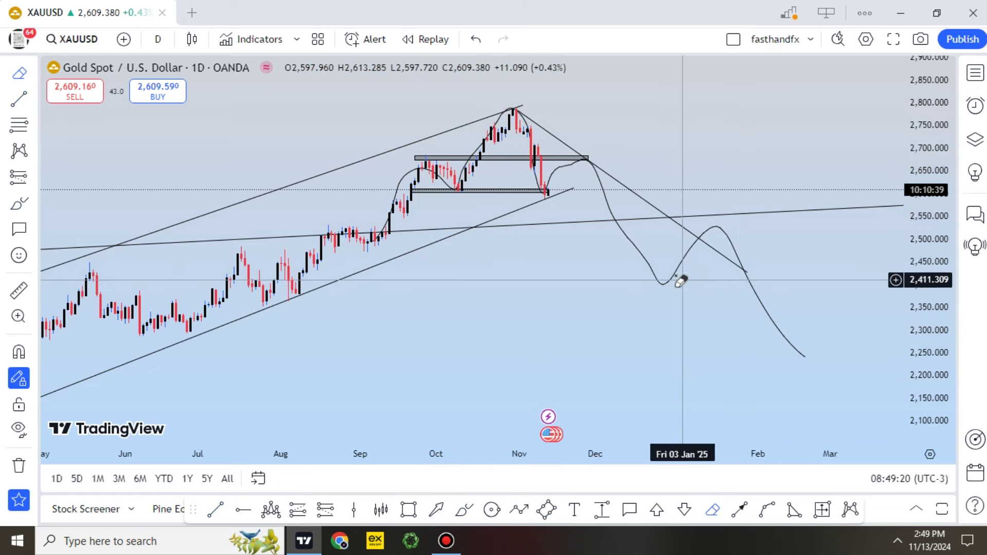
pyautogui.click(660, 220)
pyautogui.click(650, 202)
pyautogui.press('Escape')
# Circle the latest candles at the lower zone with the brush, mark a rise to the upper zone, and delete both marks.
pyautogui.moveTo(542, 184)
pyautogui.mouseDown()
pyautogui.moveTo(566, 194)
pyautogui.moveTo(545, 201)
pyautogui.moveTo(541, 188)
pyautogui.mouseUp()
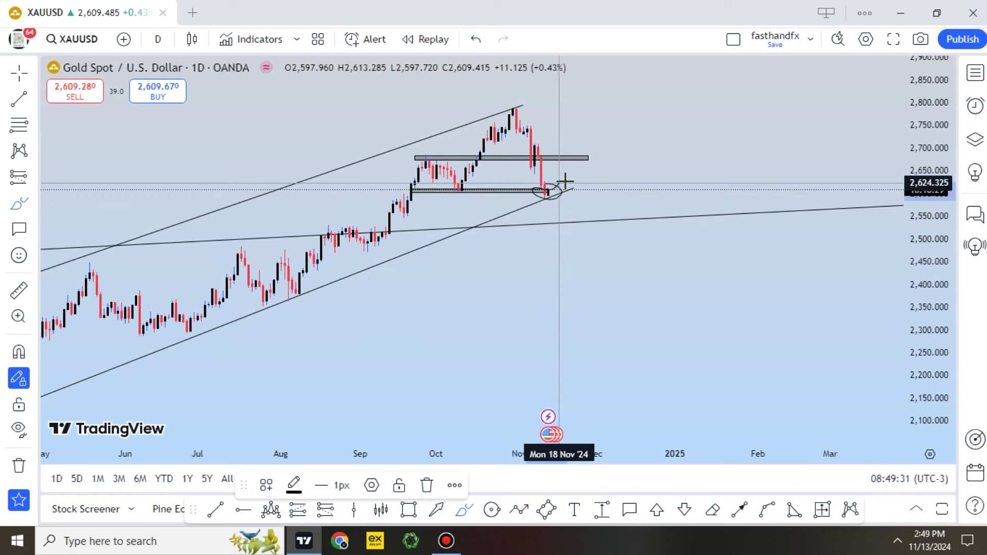
pyautogui.moveTo(561, 188); pyautogui.dragTo(581, 161)
pyautogui.click(610, 181)
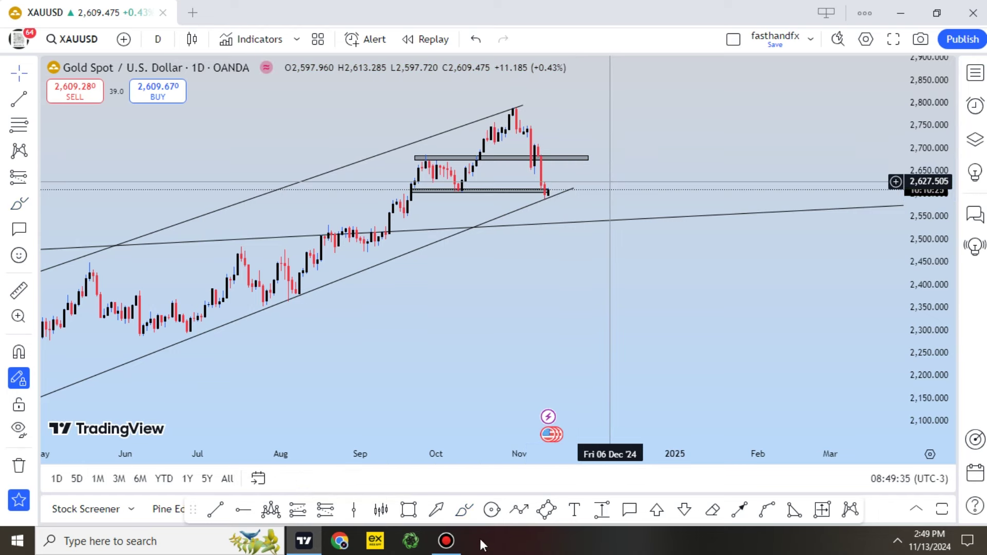
# Brush a falling path to about 2,510 in early December 2024 and a loop around the November decline, deleting each mark.
pyautogui.click(463, 514)
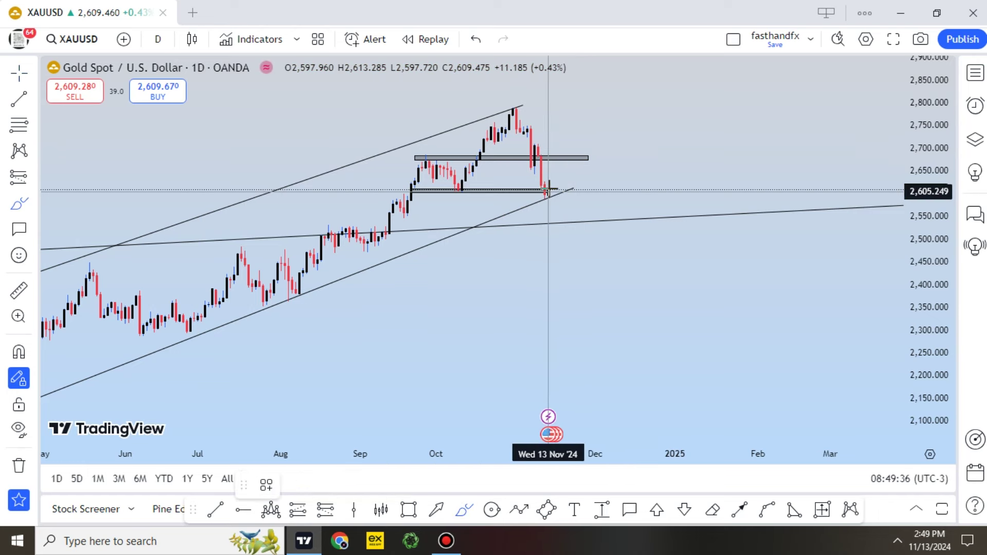
pyautogui.moveTo(565, 213); pyautogui.dragTo(602, 234)
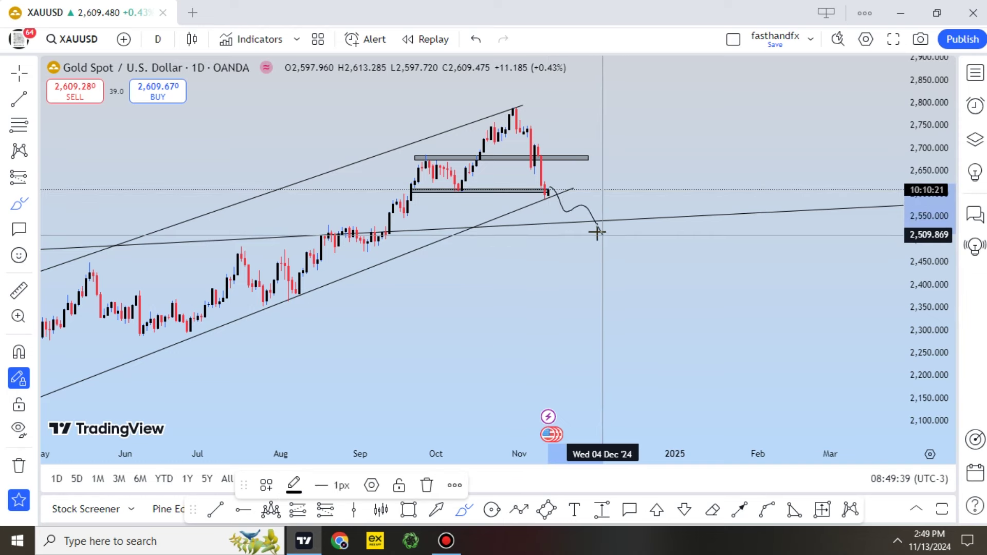
pyautogui.press('Delete')
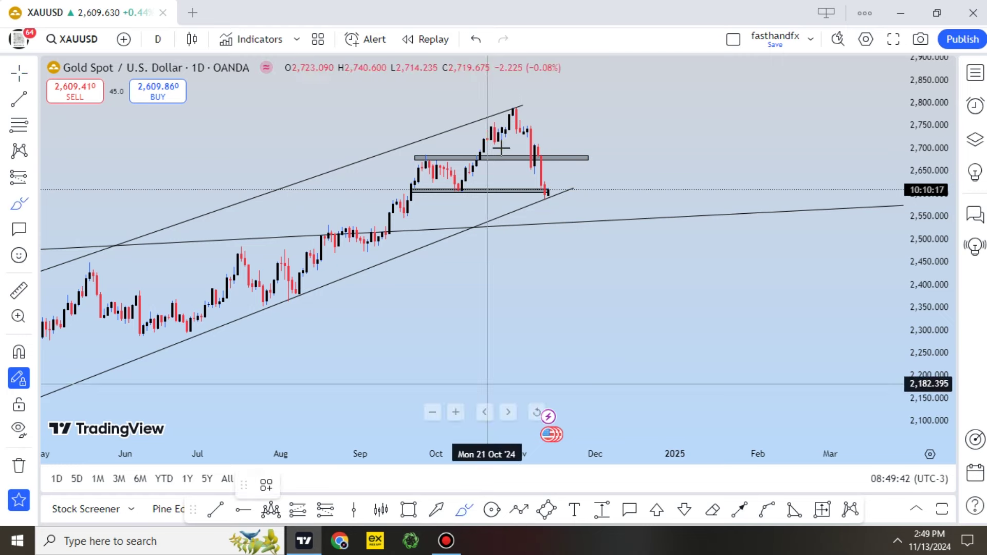
pyautogui.moveTo(510, 172); pyautogui.dragTo(516, 101)
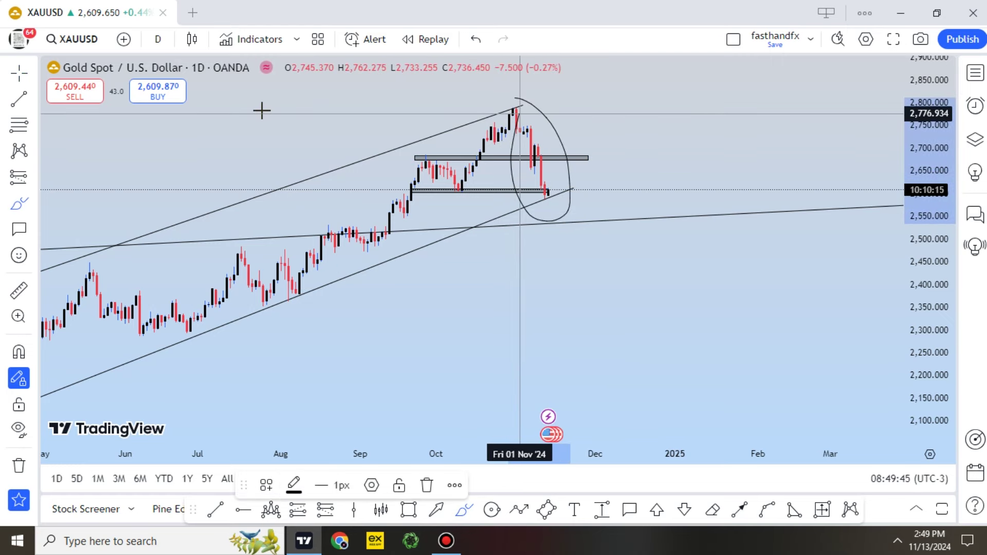
pyautogui.press('Delete')
# Switch the chart to the 4-hour interval with both rectangle zones in view.
pyautogui.click(158, 40)
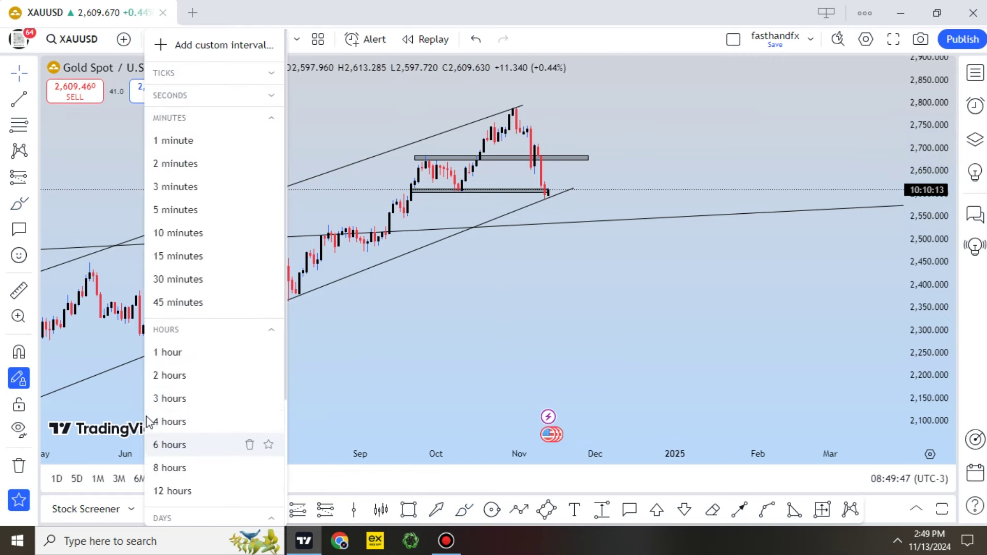
pyautogui.press('Return')
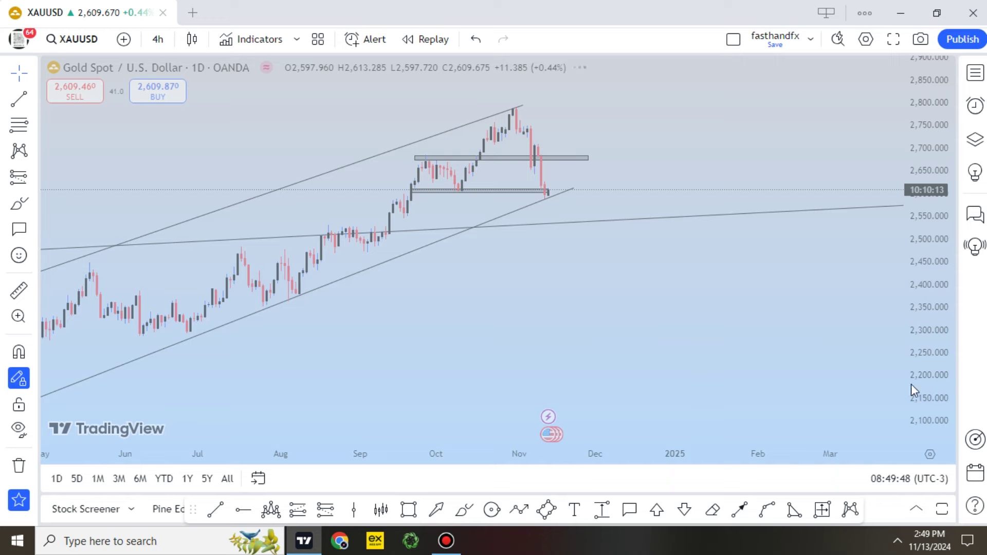
pyautogui.moveTo(929, 368); pyautogui.dragTo(922, 298)
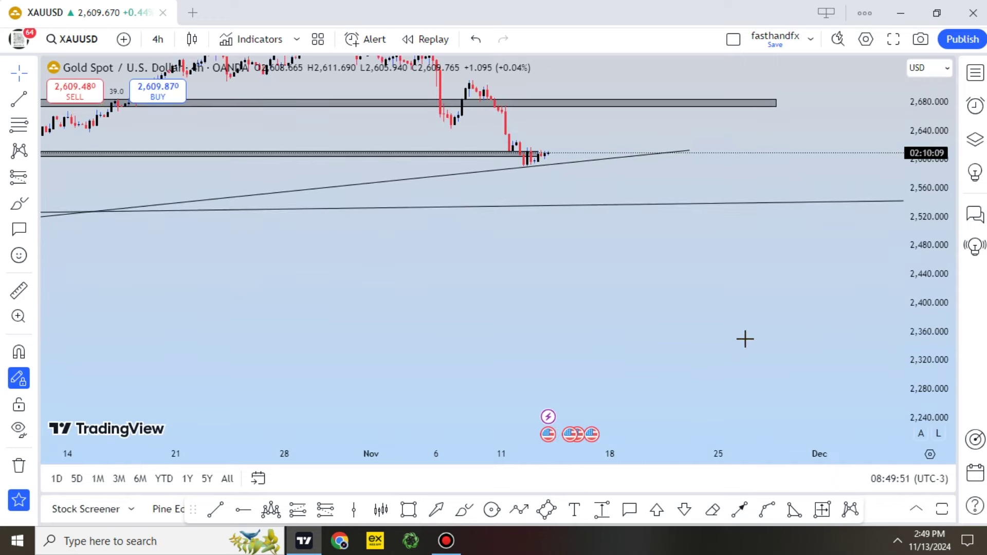
pyautogui.scroll(-5, 765, 304)
pyautogui.moveTo(765, 304); pyautogui.dragTo(673, 415)
pyautogui.moveTo(925, 346); pyautogui.dragTo(921, 262)
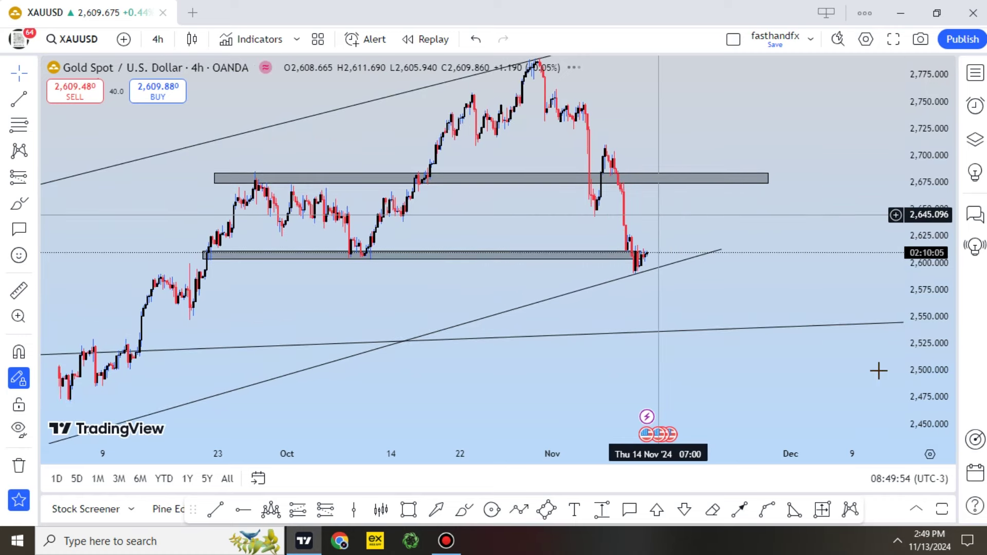
# Shorten the lower rectangle zone so it ends on 11 Nov 2024 at 07:00.
pyautogui.moveTo(647, 309); pyautogui.dragTo(657, 336)
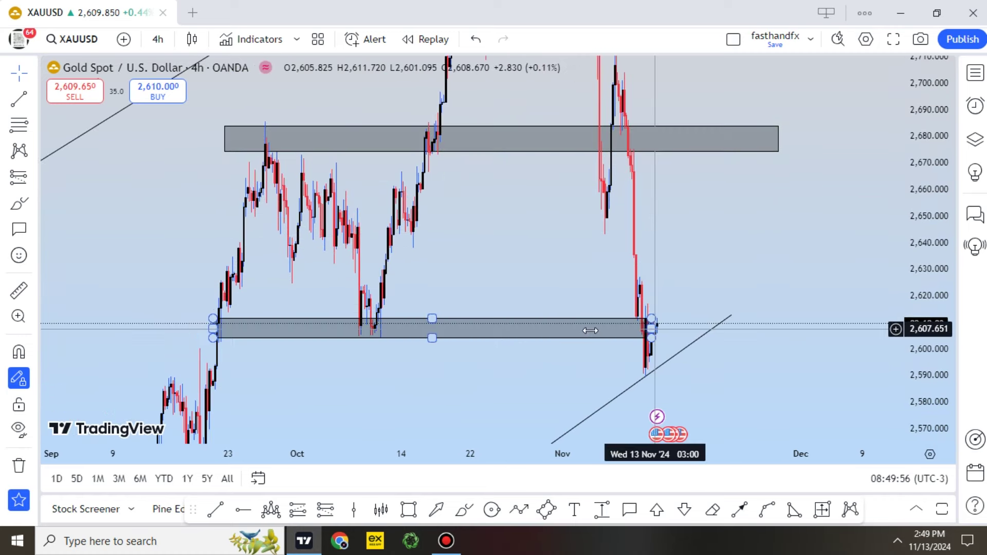
pyautogui.moveTo(651, 328)
pyautogui.mouseDown()
pyautogui.moveTo(625, 328)
pyautogui.moveTo(633, 323)
pyautogui.mouseUp()
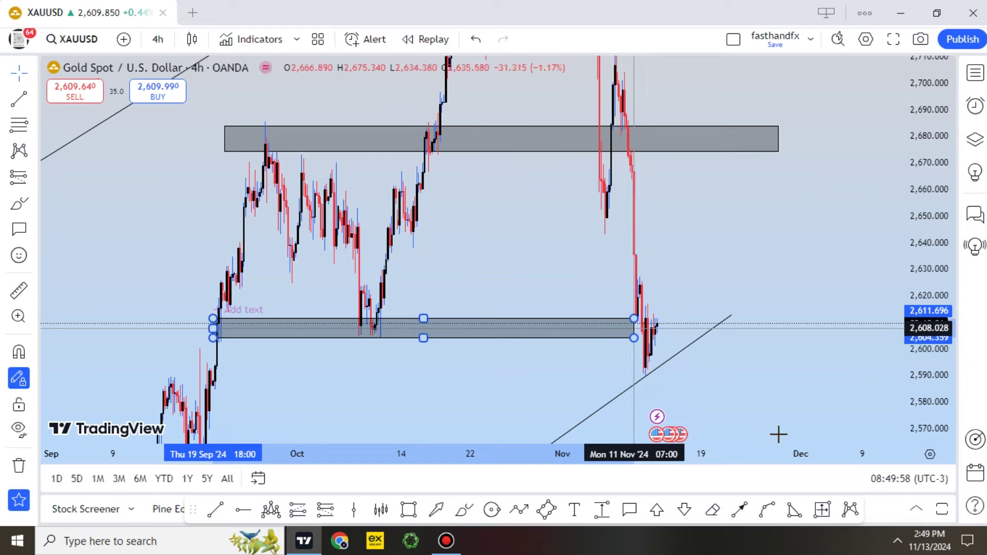
pyautogui.click(762, 398)
pyautogui.scroll(4, 740, 382)
pyautogui.scroll(-4, 859, 270)
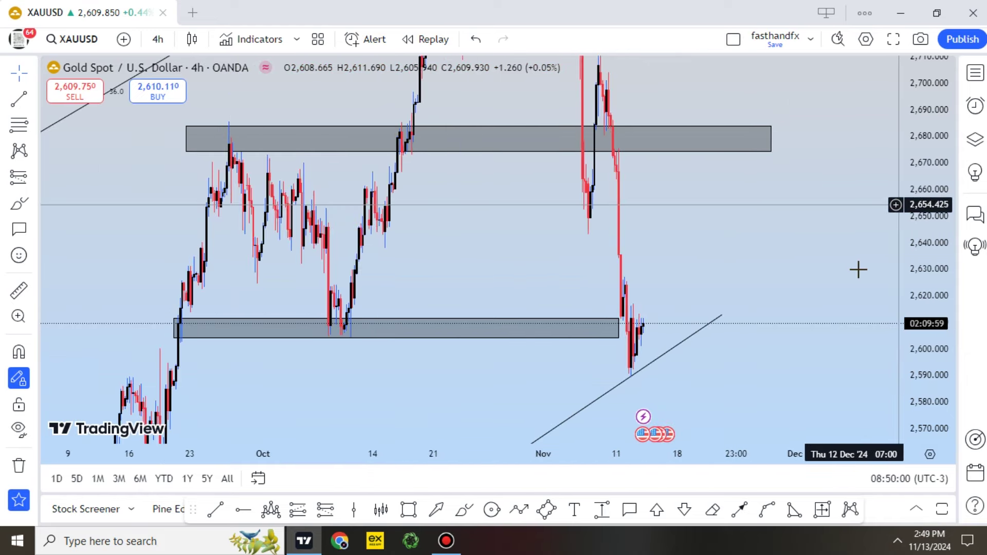
# Measure the price range from the current price up to the upper rectangle zone.
pyautogui.moveTo(928, 205); pyautogui.dragTo(928, 286)
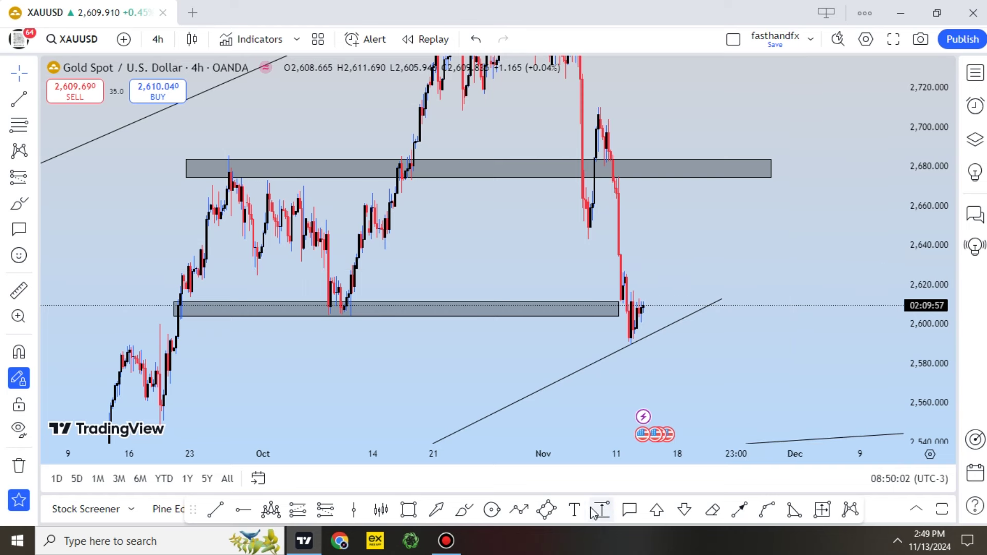
pyautogui.click(671, 300)
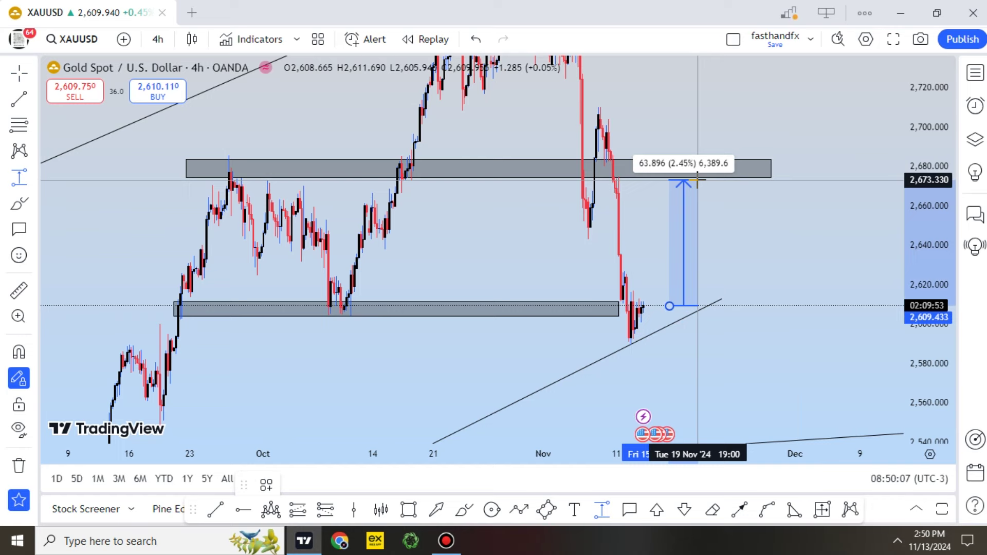
pyautogui.press('Escape')
# Brush a rising wave from the latest candles to the upper zone, bounding lines around it and a following fall, and undo the strokes.
pyautogui.moveTo(942, 179); pyautogui.dragTo(941, 260)
pyautogui.scroll(2, 720, 334)
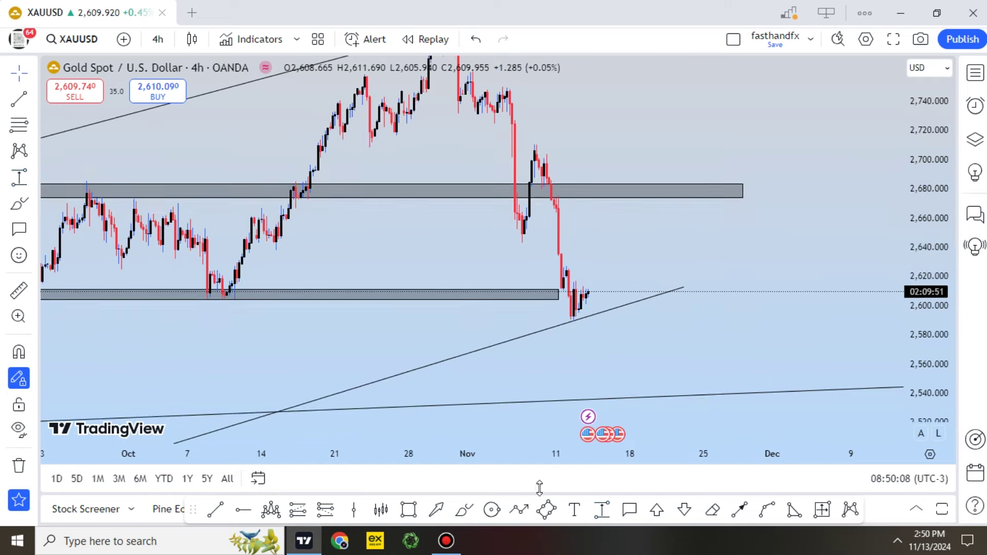
pyautogui.moveTo(596, 303)
pyautogui.mouseDown()
pyautogui.moveTo(603, 255)
pyautogui.moveTo(639, 283)
pyautogui.moveTo(649, 232)
pyautogui.moveTo(689, 254)
pyautogui.moveTo(695, 216)
pyautogui.moveTo(725, 224)
pyautogui.mouseUp()
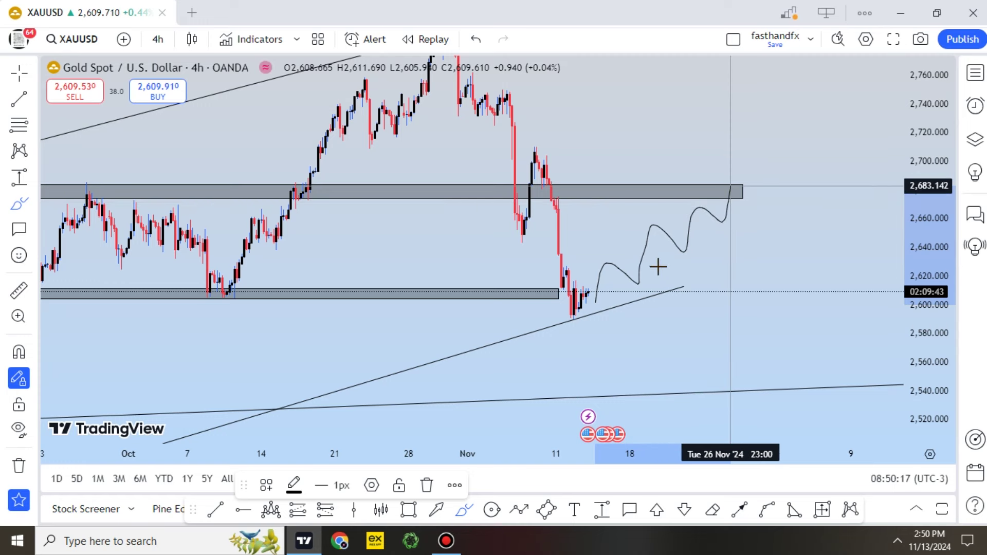
pyautogui.moveTo(592, 275)
pyautogui.mouseDown()
pyautogui.moveTo(697, 199)
pyautogui.moveTo(735, 184)
pyautogui.mouseUp()
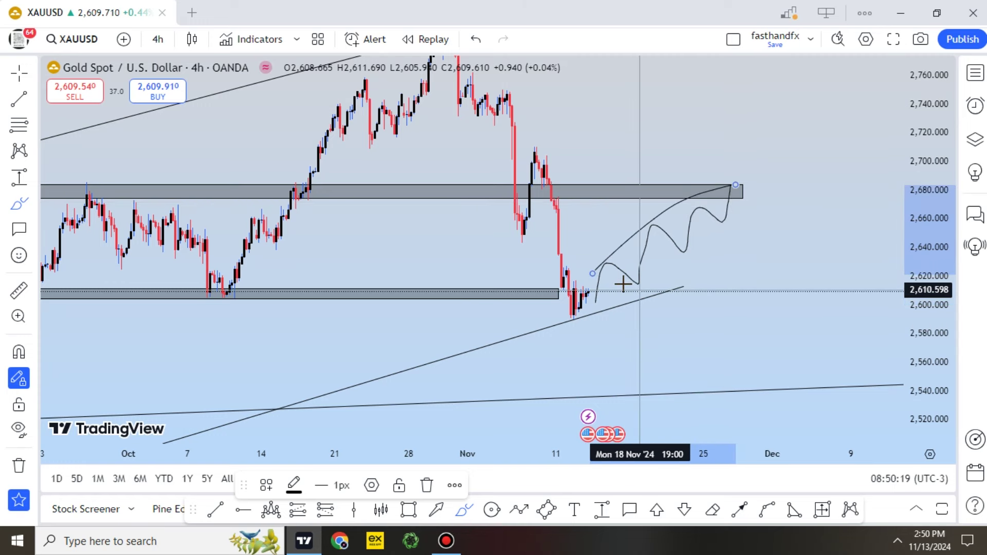
pyautogui.moveTo(593, 310)
pyautogui.mouseDown()
pyautogui.moveTo(763, 193)
pyautogui.moveTo(811, 379)
pyautogui.mouseUp()
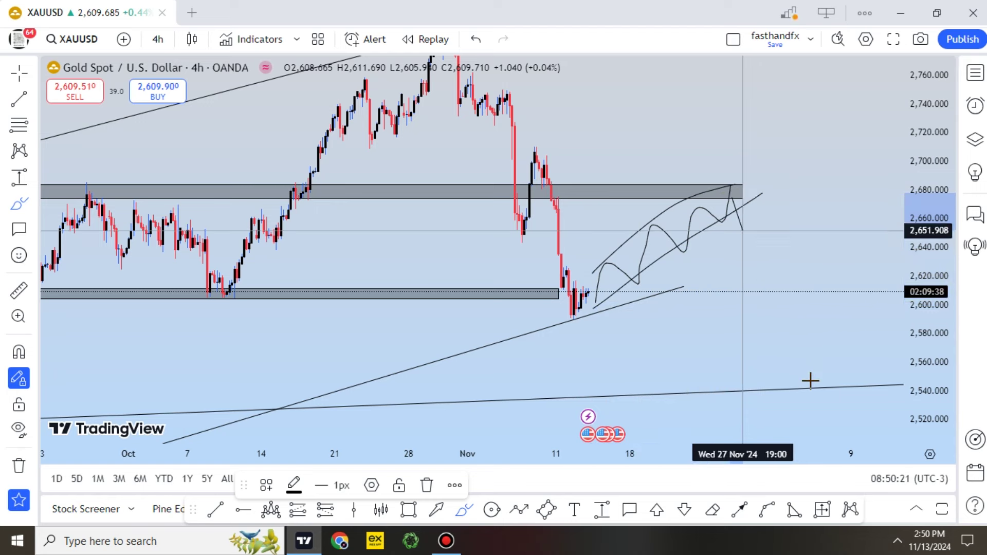
pyautogui.click(477, 39)
# Brush a rise through the upper zone with a pullback and a peak at about 2,710 near 21 Nov 2024, and undo it.
pyautogui.moveTo(586, 293); pyautogui.dragTo(606, 181)
pyautogui.moveTo(629, 212)
pyautogui.mouseDown()
pyautogui.moveTo(642, 222)
pyautogui.moveTo(679, 161)
pyautogui.mouseUp()
pyautogui.click(476, 39)
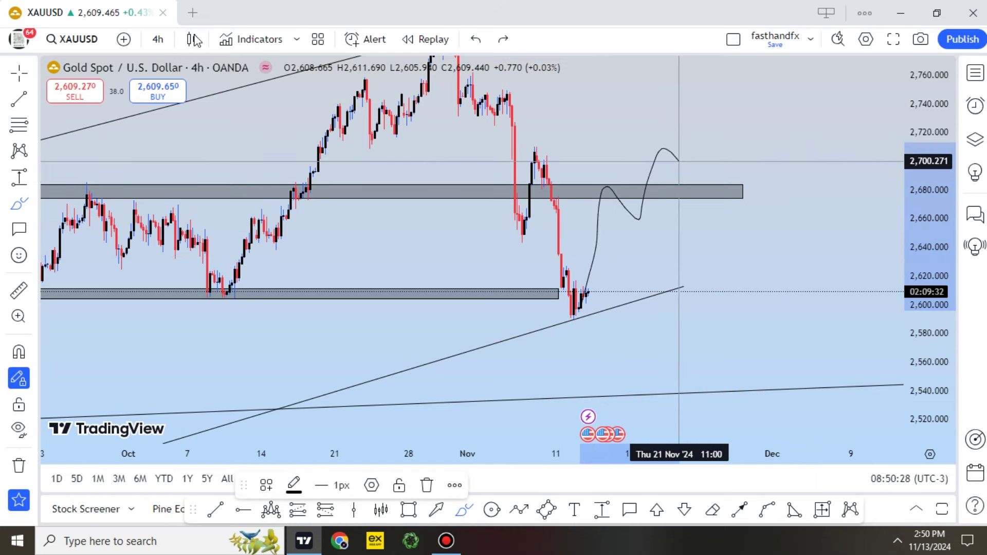
# Switch the chart to the 1-hour interval.
pyautogui.click(158, 40)
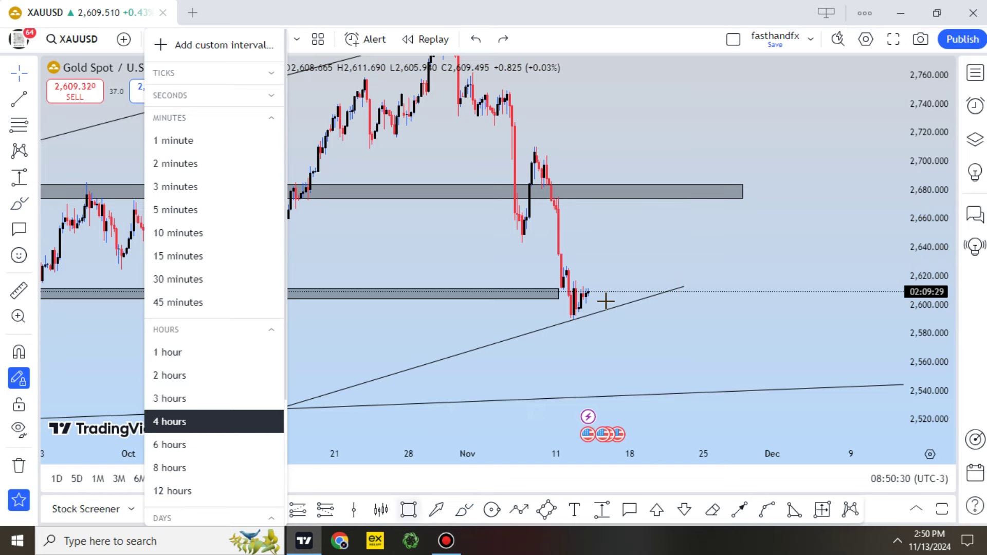
pyautogui.scroll(4, 586, 366)
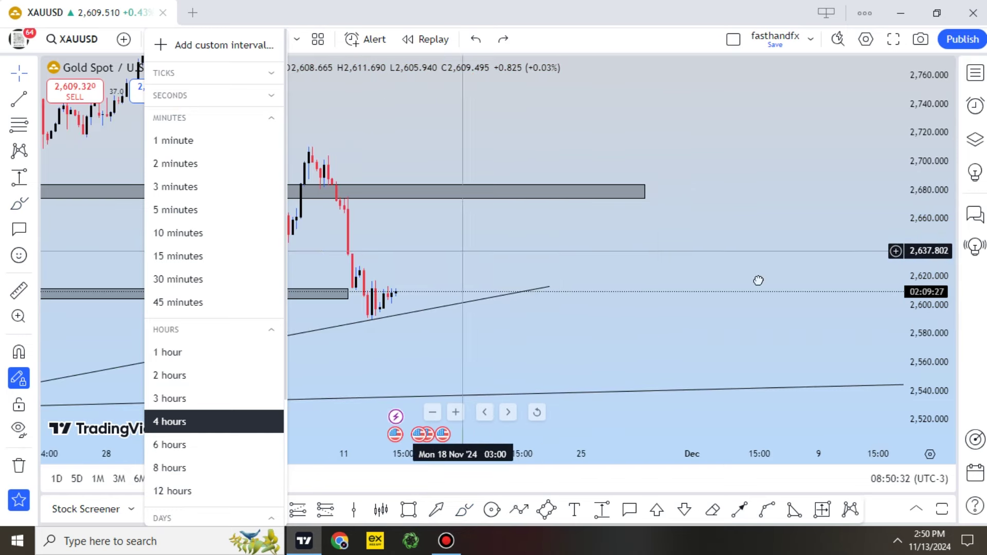
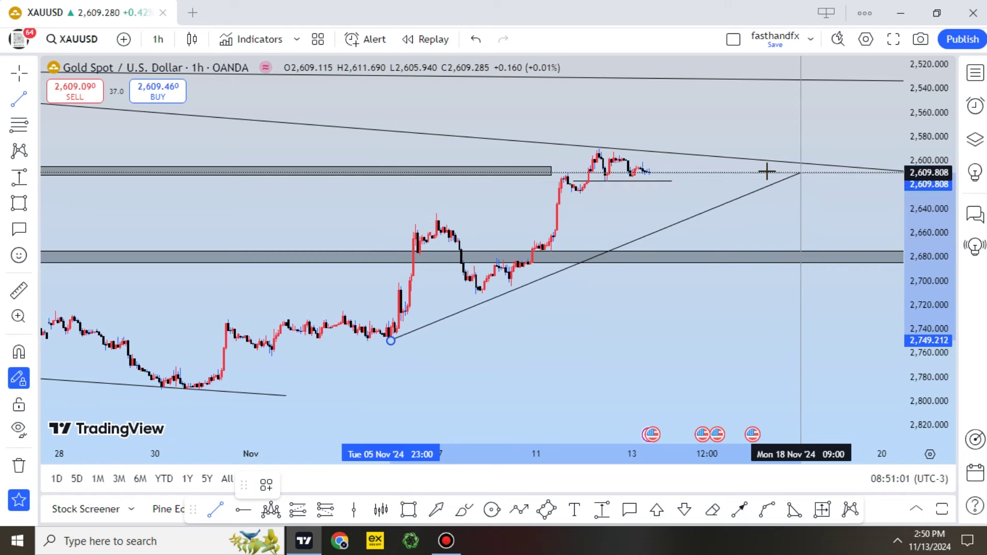
# Finish the November trend line at about 2,608.6 on 15 Nov 2024 and clone it as a parallel line along the opposite side of the swings.
pyautogui.click(767, 172)
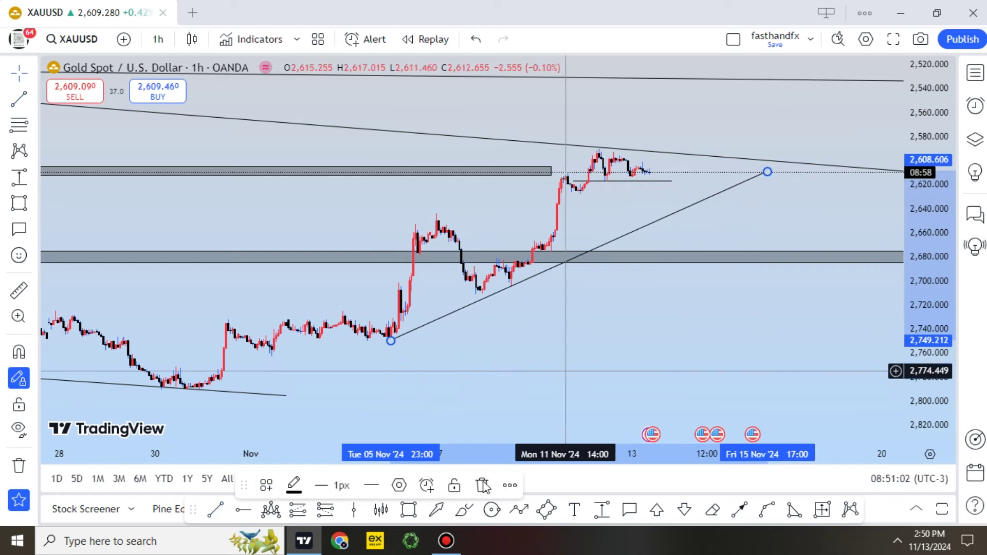
pyautogui.click(511, 485)
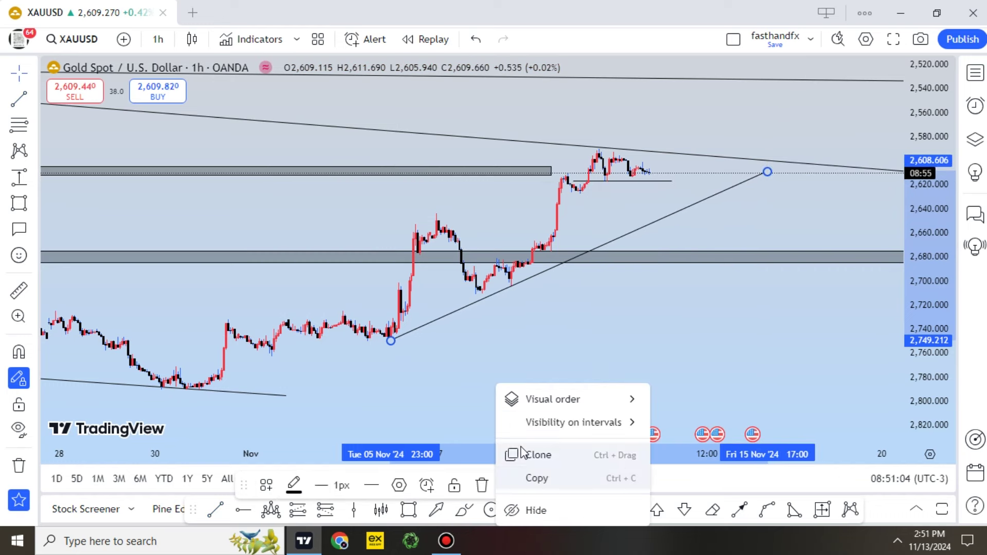
pyautogui.click(536, 454)
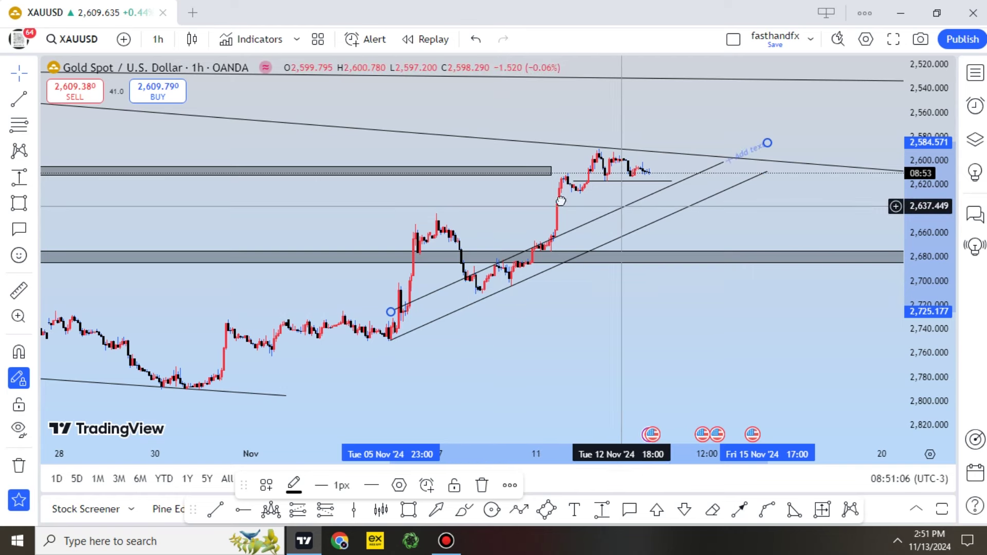
pyautogui.moveTo(477, 195); pyautogui.dragTo(478, 196)
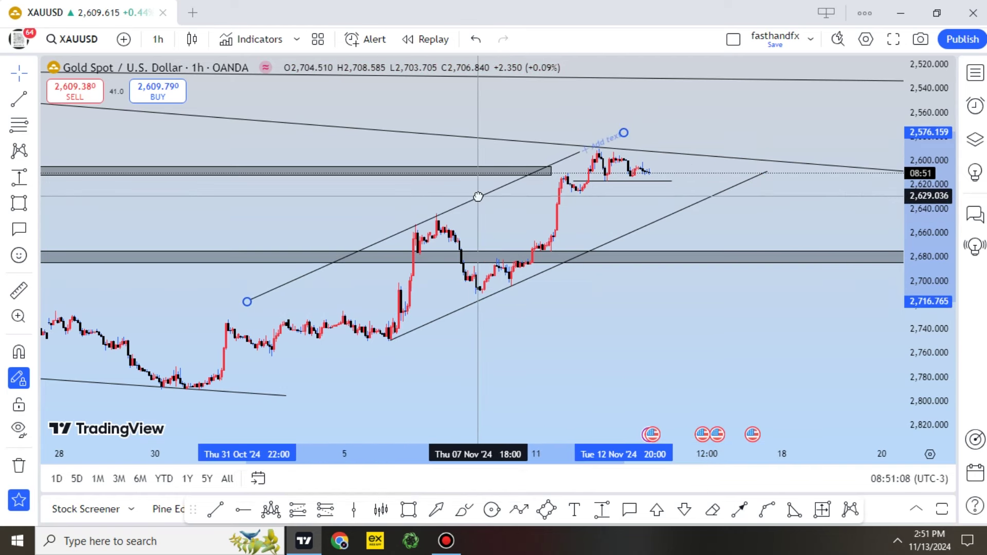
pyautogui.click(637, 372)
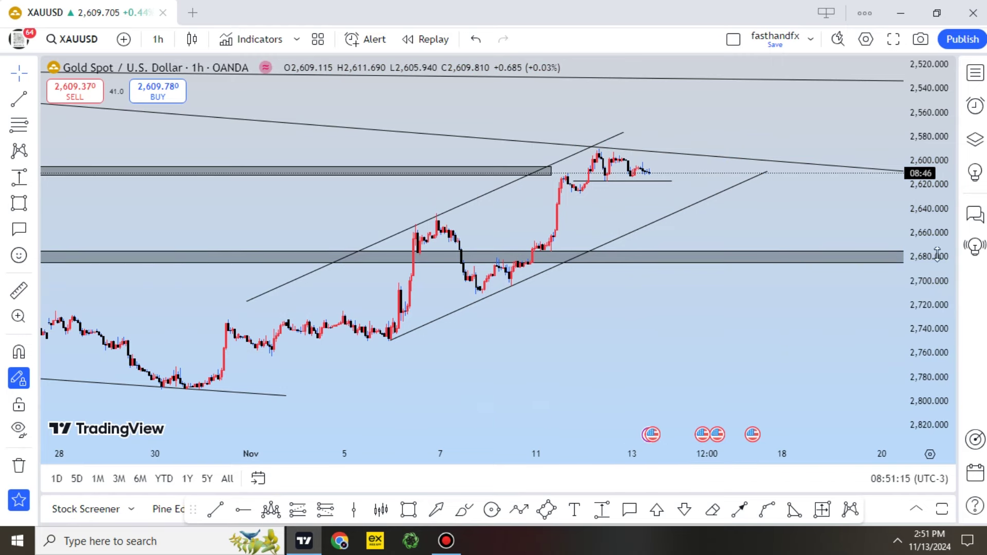
# Draw a small rectangle zone from 11 Nov 2024 21:00 to 13 Nov 19:00 between about 2,611.6 and 2,616.6.
pyautogui.moveTo(937, 258); pyautogui.dragTo(937, 135)
pyautogui.moveTo(798, 365); pyautogui.dragTo(582, 405)
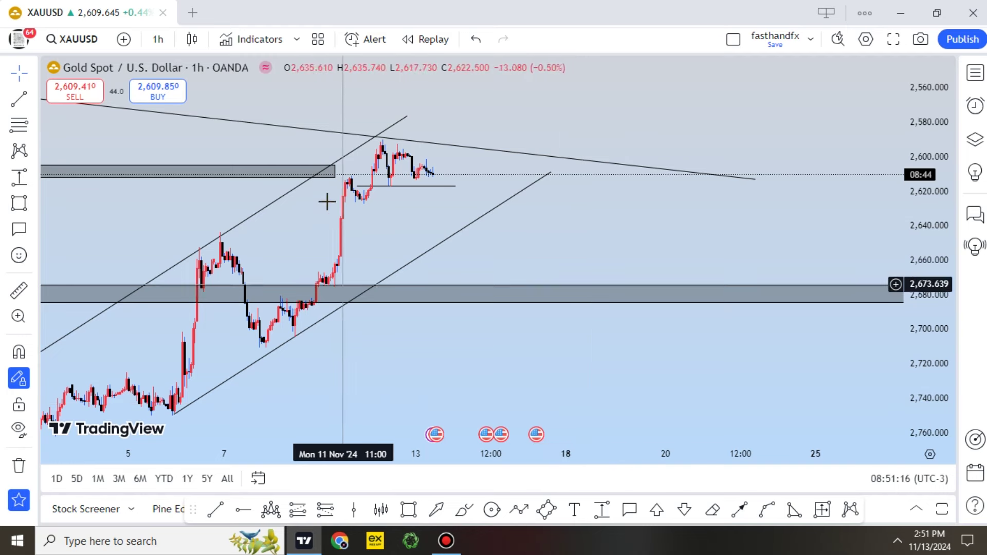
pyautogui.click(351, 188)
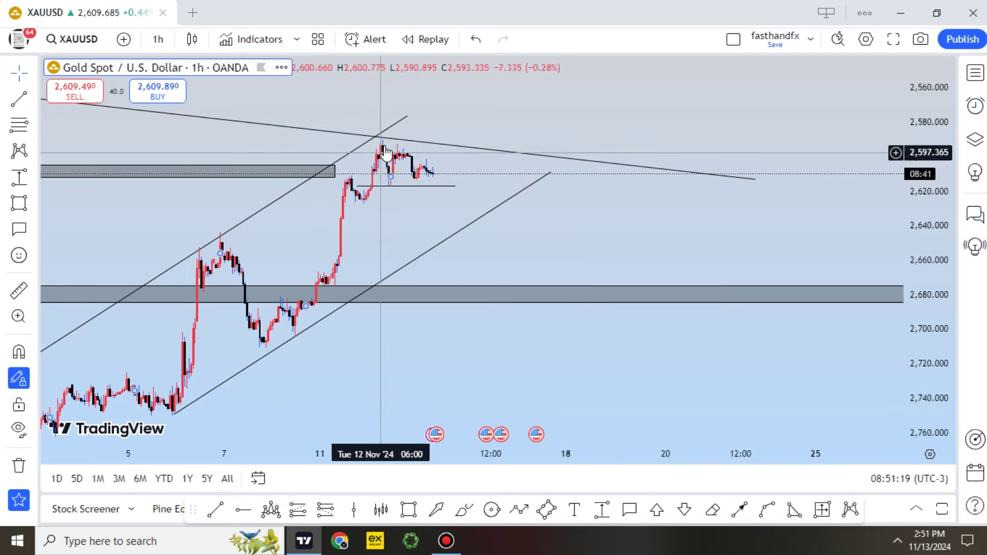
pyautogui.moveTo(420, 226); pyautogui.dragTo(476, 251)
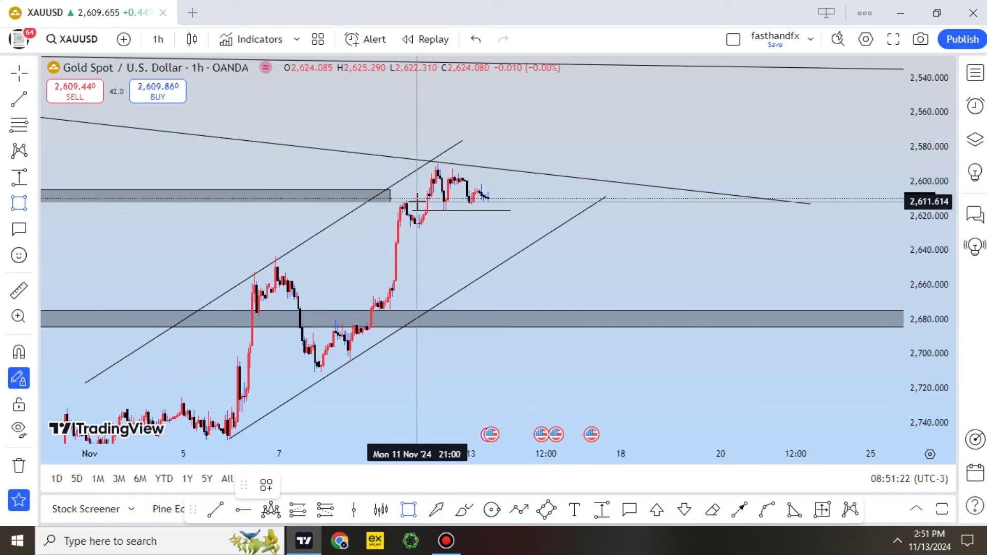
pyautogui.moveTo(416, 201); pyautogui.dragTo(507, 212)
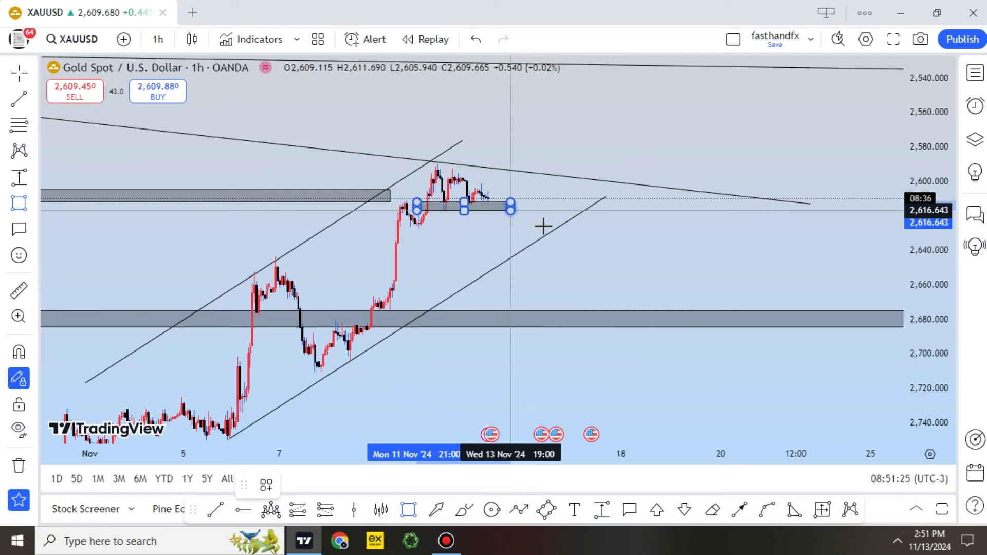
pyautogui.click(615, 248)
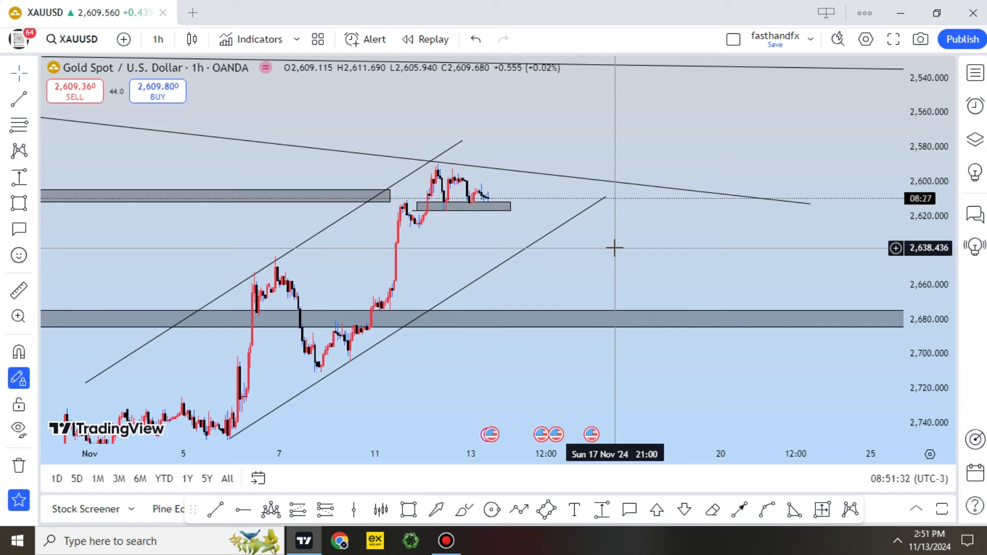
# Turn off the inverted price scale and bring the descending channel and small rectangle zone into view.
pyautogui.hotkey('alt', 'i')
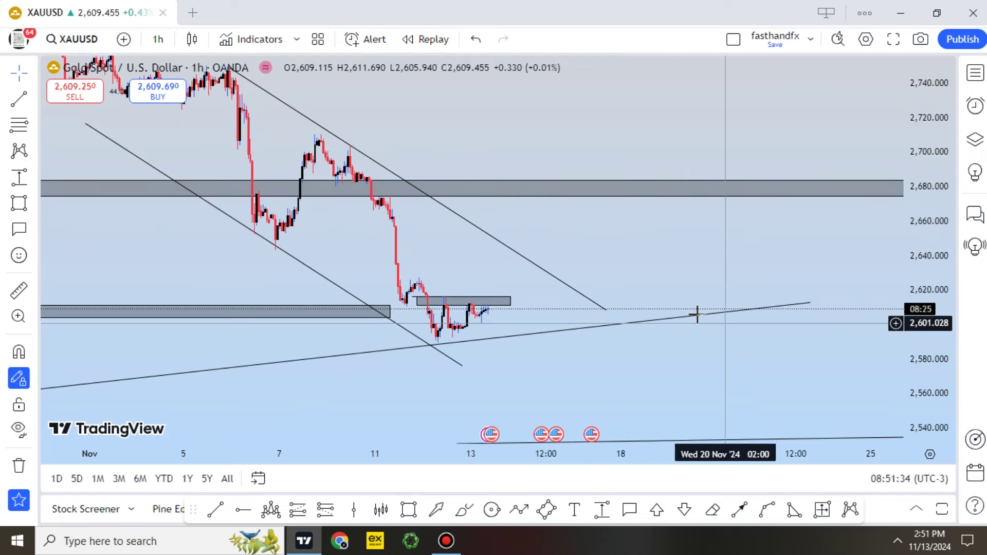
pyautogui.scroll(3, 874, 342)
pyautogui.scroll(-3, 706, 264)
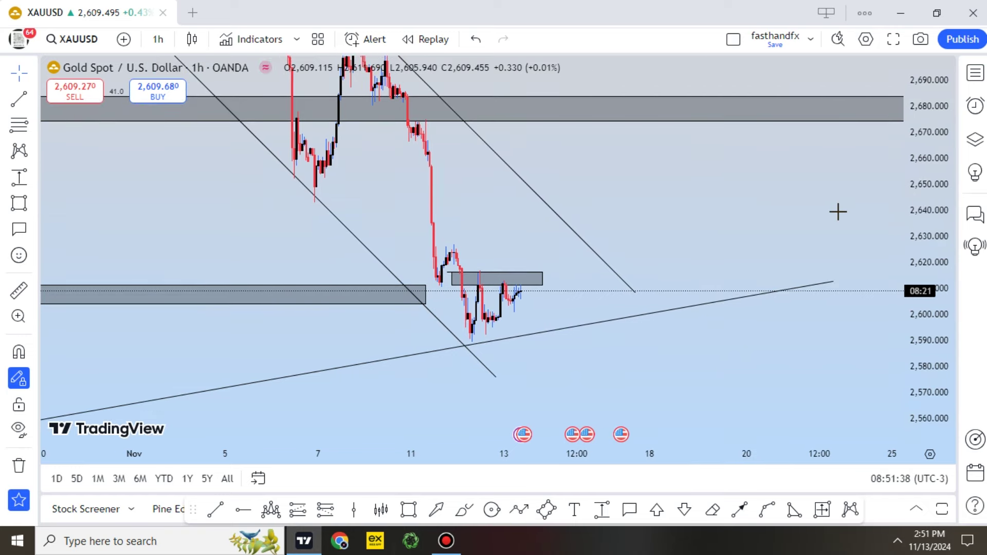
pyautogui.scroll(-2, 839, 211)
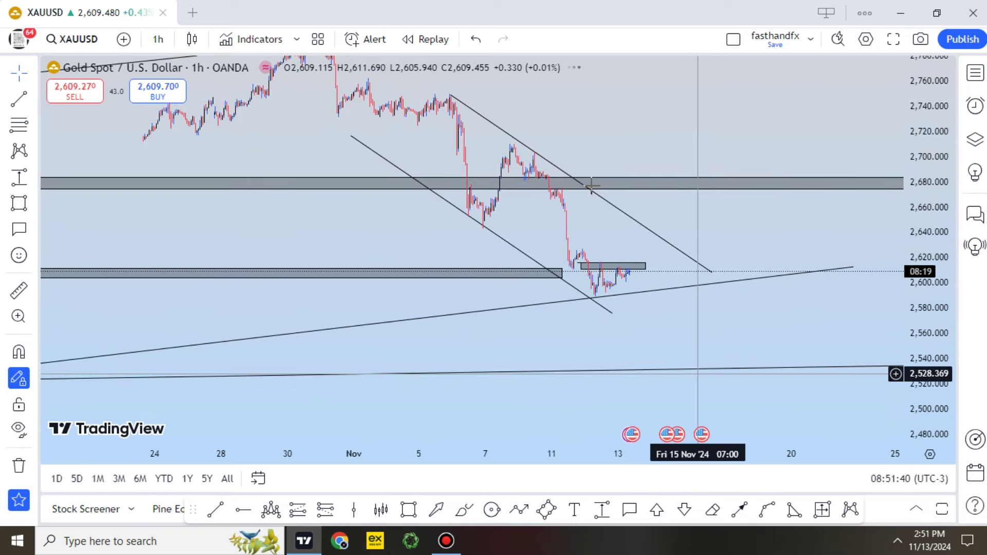
pyautogui.scroll(2, 592, 185)
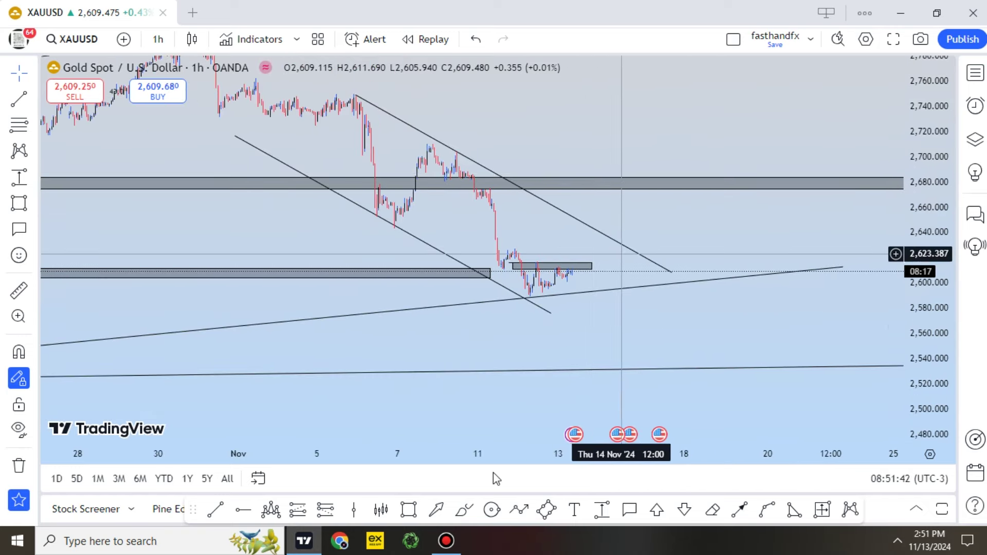
# Brush a falling path from the latest candles to about 2,530 and delete it.
pyautogui.moveTo(569, 272)
pyautogui.mouseDown()
pyautogui.moveTo(600, 227)
pyautogui.moveTo(653, 366)
pyautogui.moveTo(663, 383)
pyautogui.moveTo(687, 372)
pyautogui.mouseUp()
pyautogui.press('Delete')
# Measure the price range from just above the small rectangle zone toward the descending channel's upper line.
pyautogui.scroll(4, 776, 300)
pyautogui.moveTo(939, 392); pyautogui.dragTo(939, 286)
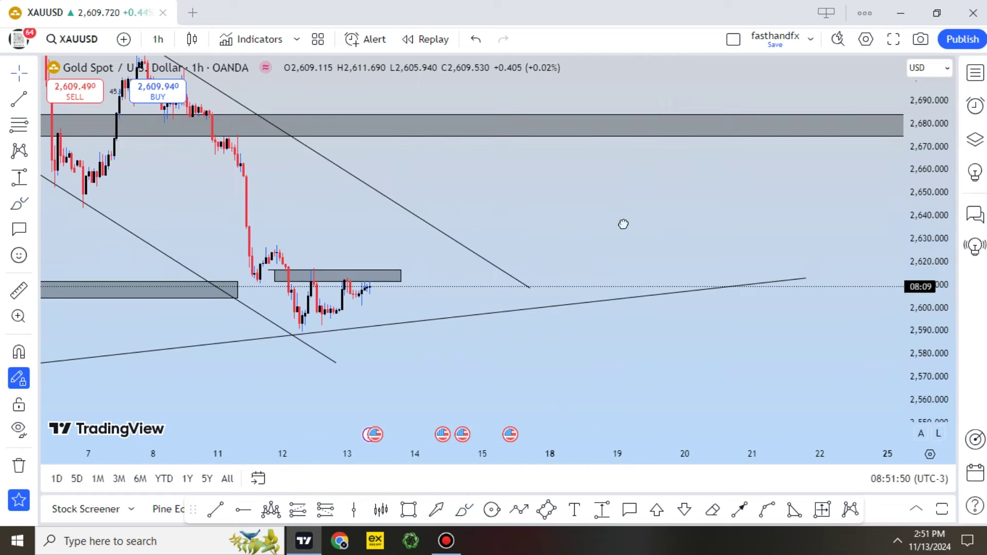
pyautogui.moveTo(623, 224); pyautogui.dragTo(796, 225)
pyautogui.scroll(3, 772, 224)
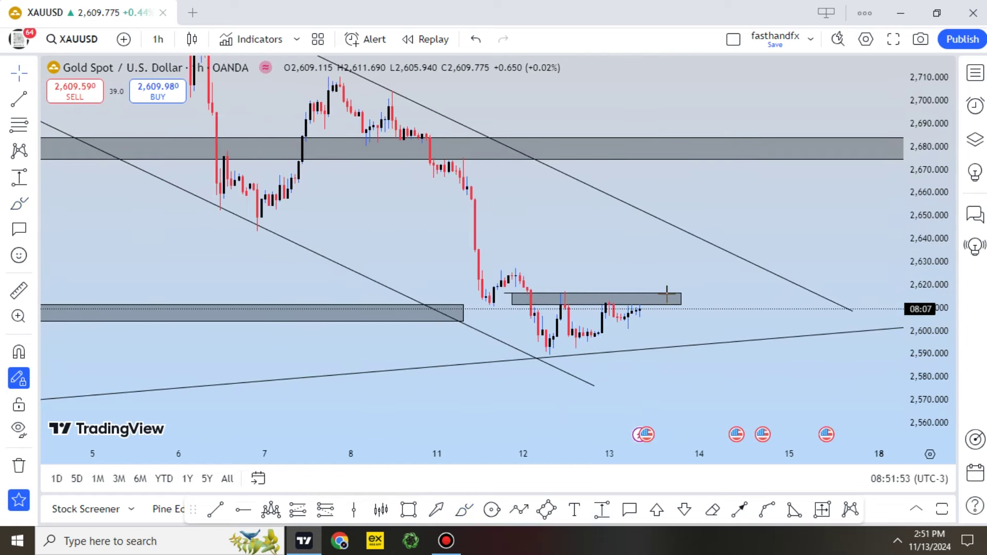
pyautogui.click(601, 511)
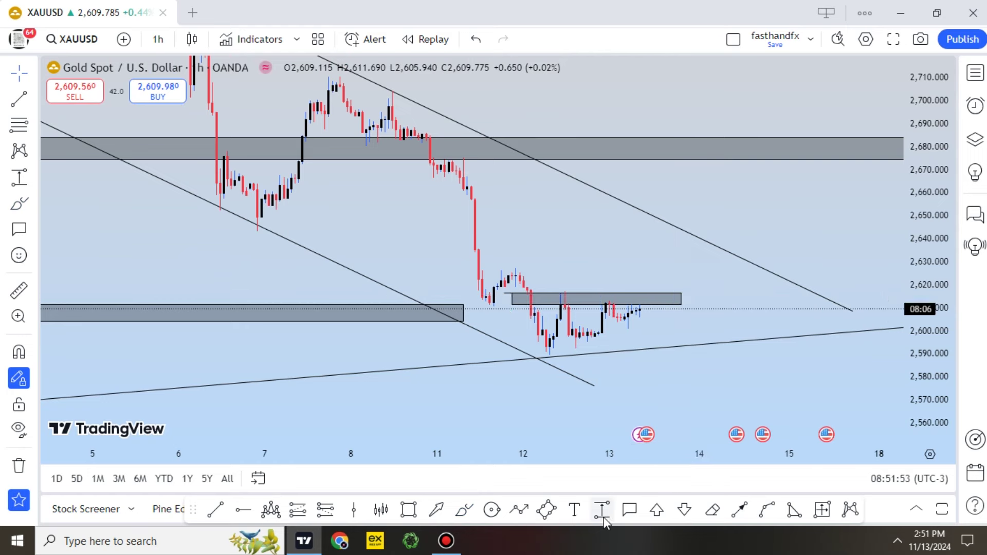
pyautogui.click(696, 289)
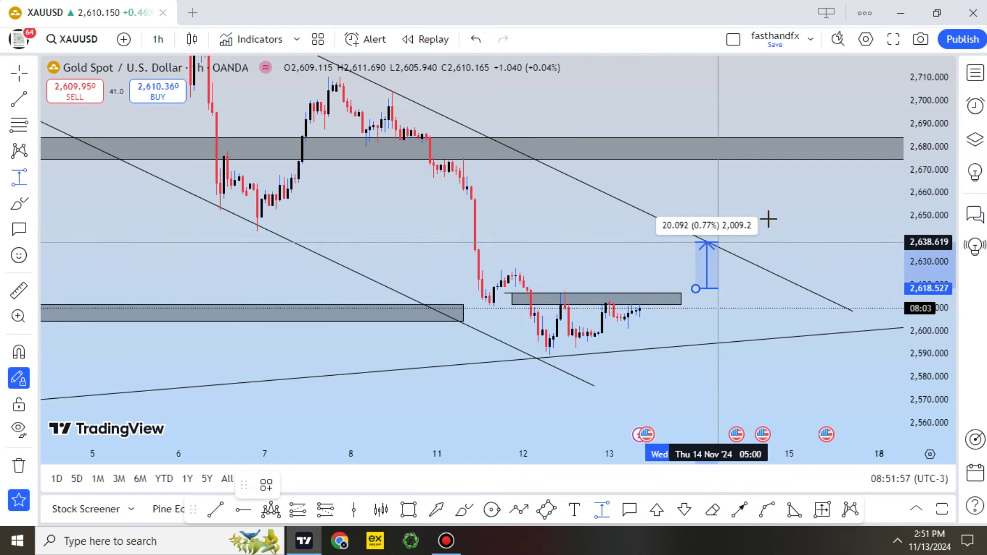
pyautogui.press('Escape')
# Switch the chart to the 15-minute interval.
pyautogui.moveTo(768, 219); pyautogui.dragTo(711, 184)
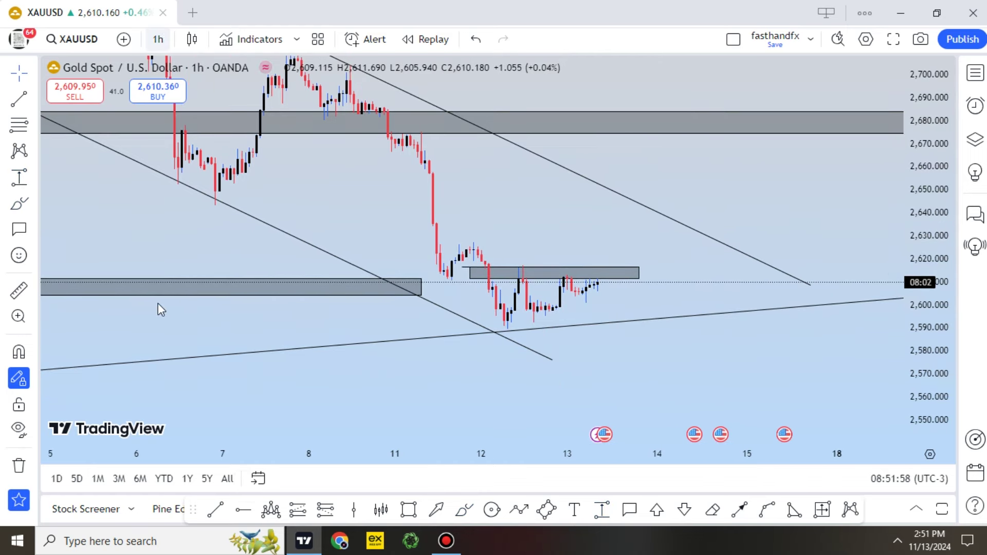
pyautogui.click(778, 388)
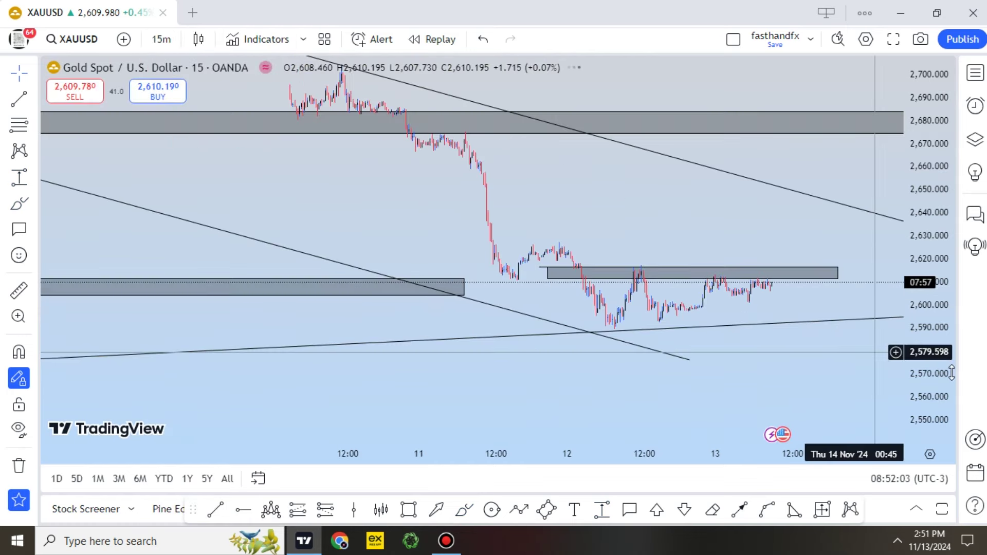
# Extend the small rectangle zone's lower edge down to about 2,590 so it encloses the recent price range.
pyautogui.moveTo(616, 210); pyautogui.dragTo(555, 145)
pyautogui.scroll(5, 486, 221)
pyautogui.moveTo(420, 222); pyautogui.dragTo(421, 329)
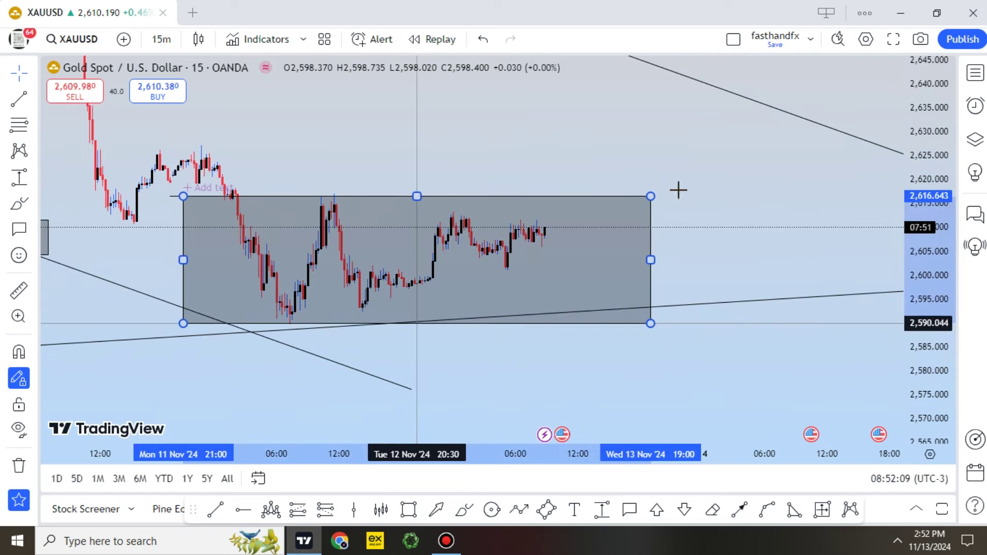
pyautogui.click(679, 190)
# Shorten the rectangle around the recent range so it ends on 13 Nov 2024 at 13:00.
pyautogui.scroll(-2, 778, 396)
pyautogui.scroll(-2, 778, 396)
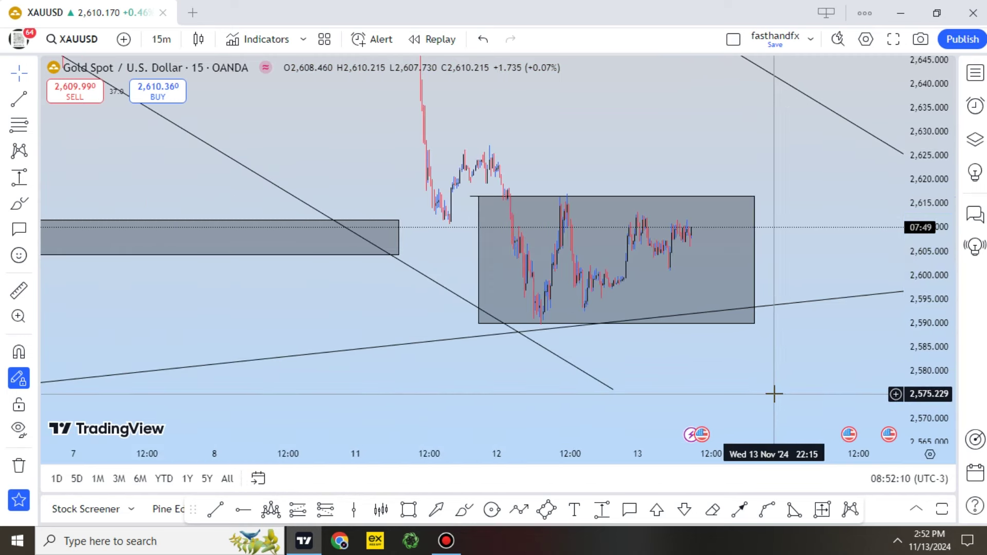
pyautogui.scroll(4, 774, 394)
pyautogui.moveTo(639, 260); pyautogui.dragTo(574, 260)
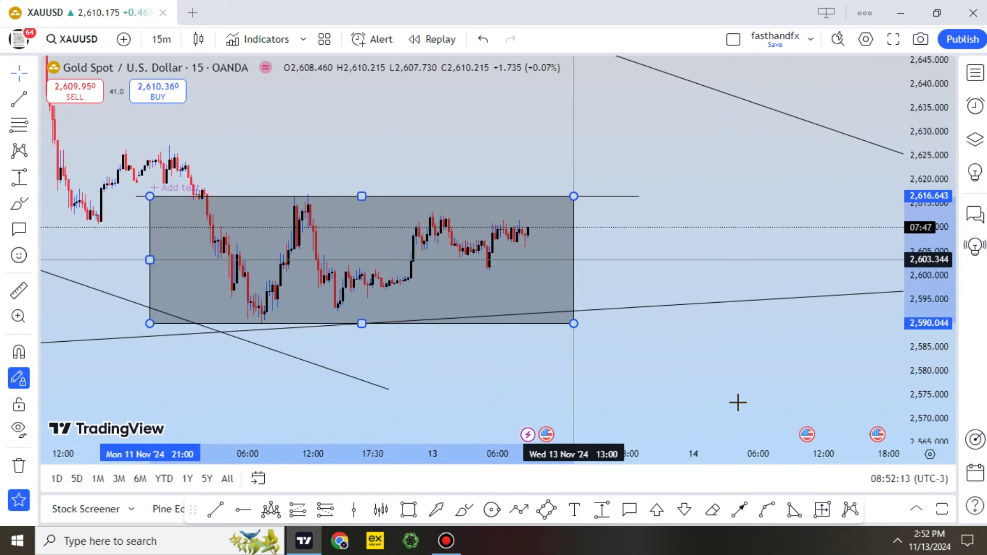
pyautogui.click(734, 399)
pyautogui.scroll(-3, 735, 396)
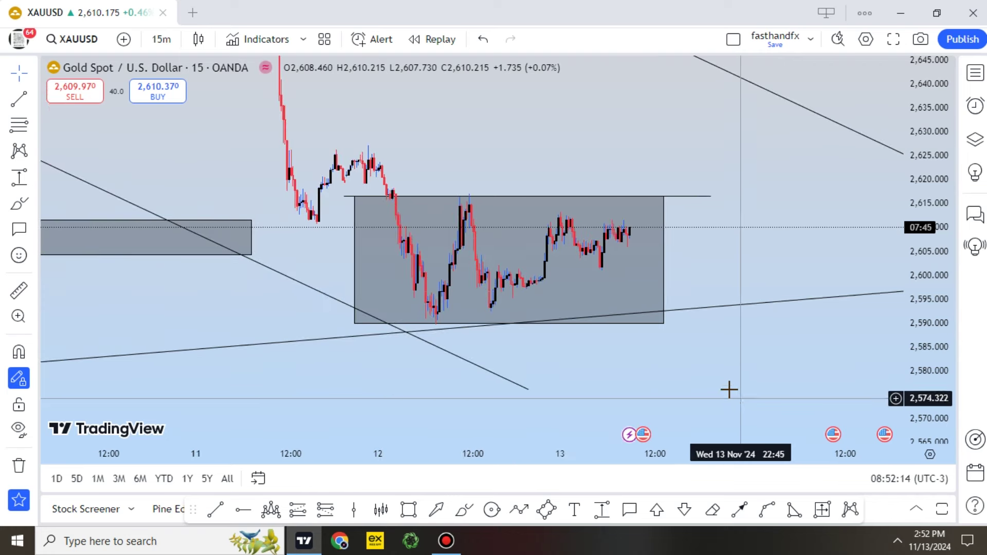
# Collapse the rectangle to a thin strip between 2,616.643 and 2,617.559 by moving its lower edge up.
pyautogui.click(505, 324)
pyautogui.moveTo(510, 323); pyautogui.dragTo(541, 192)
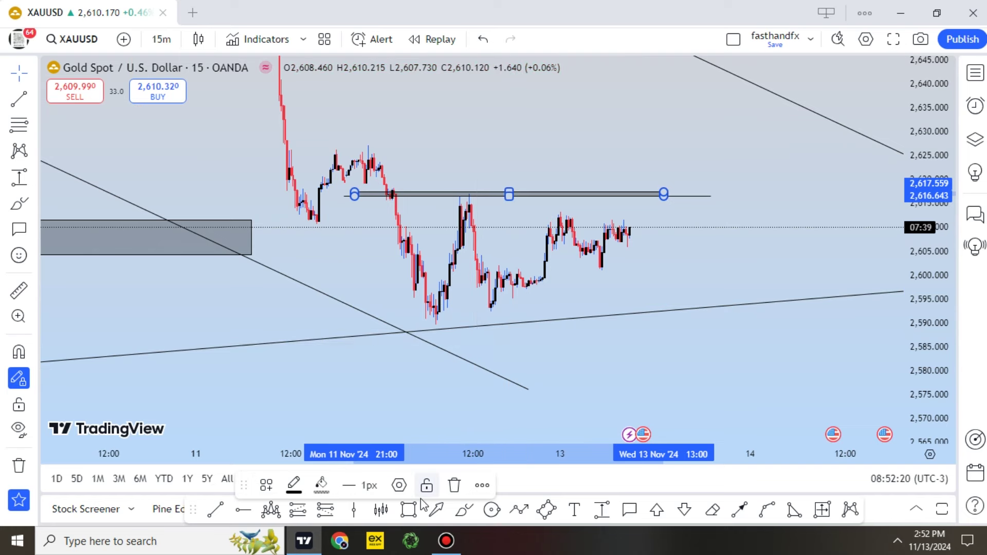
# Draw a support rectangle from 12 Nov 04:45 at 2,593.370 to about midday 13 Nov at about 2,588.
pyautogui.click(409, 509)
pyautogui.click(416, 307)
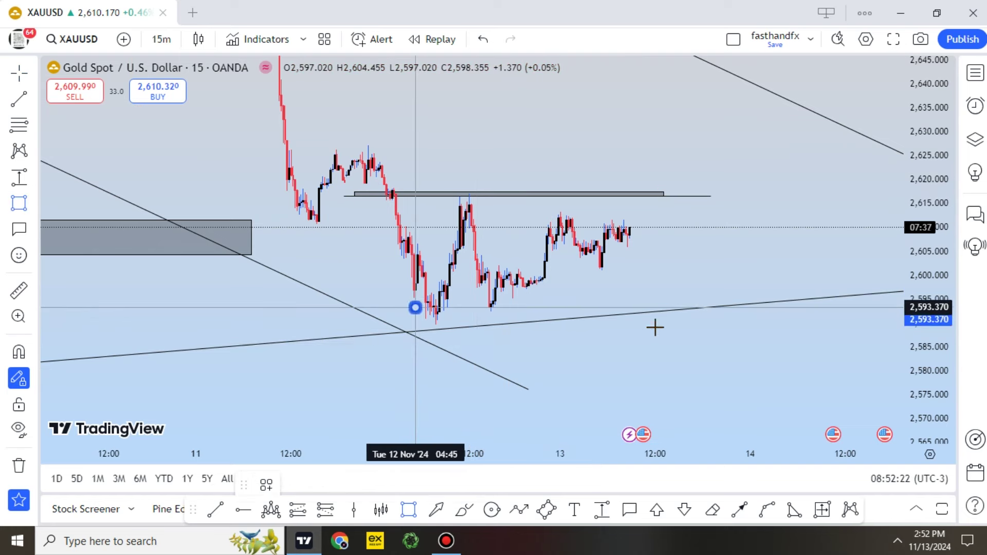
pyautogui.click(656, 327)
pyautogui.click(628, 295)
# Draw a rising trend line through the recent lows from 2,592.730 to 2,613.416 and place a parallel clone across the 13 Nov high.
pyautogui.scroll(3, 628, 295)
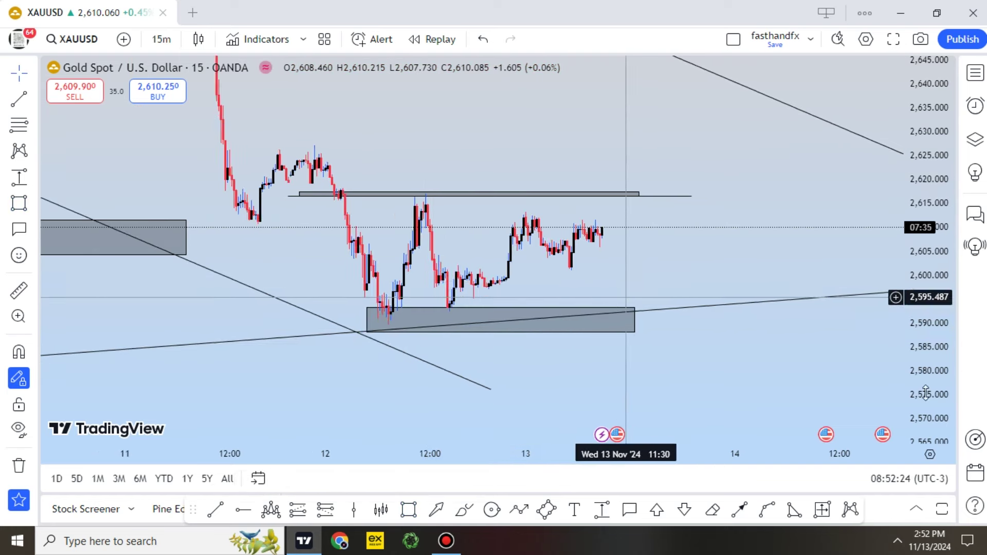
pyautogui.moveTo(947, 301); pyautogui.dragTo(945, 129)
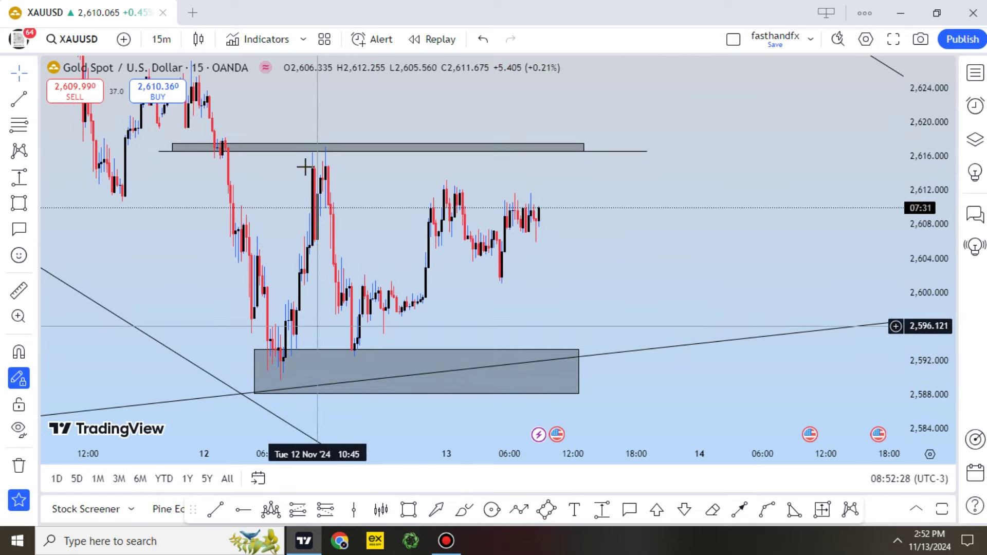
pyautogui.click(215, 520)
pyautogui.click(354, 355)
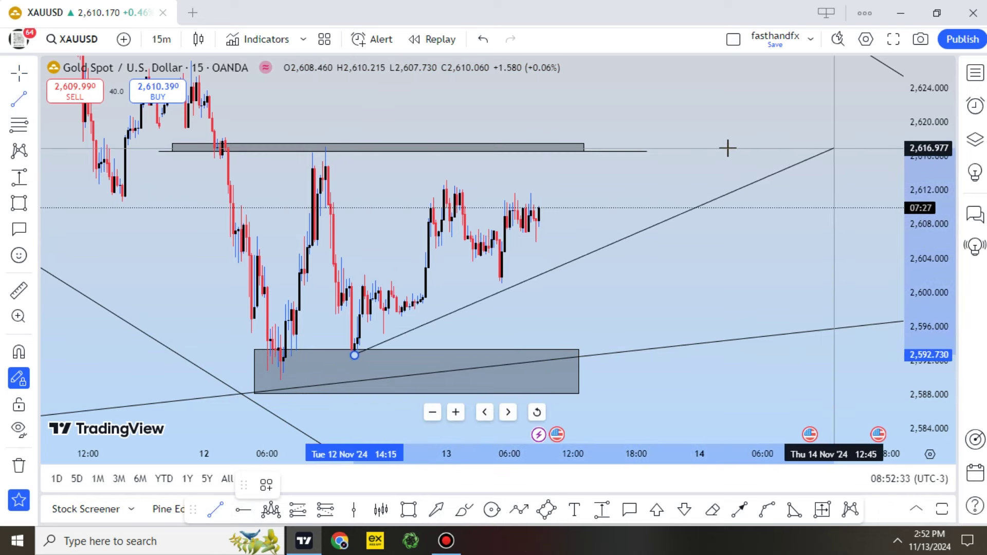
pyautogui.click(724, 179)
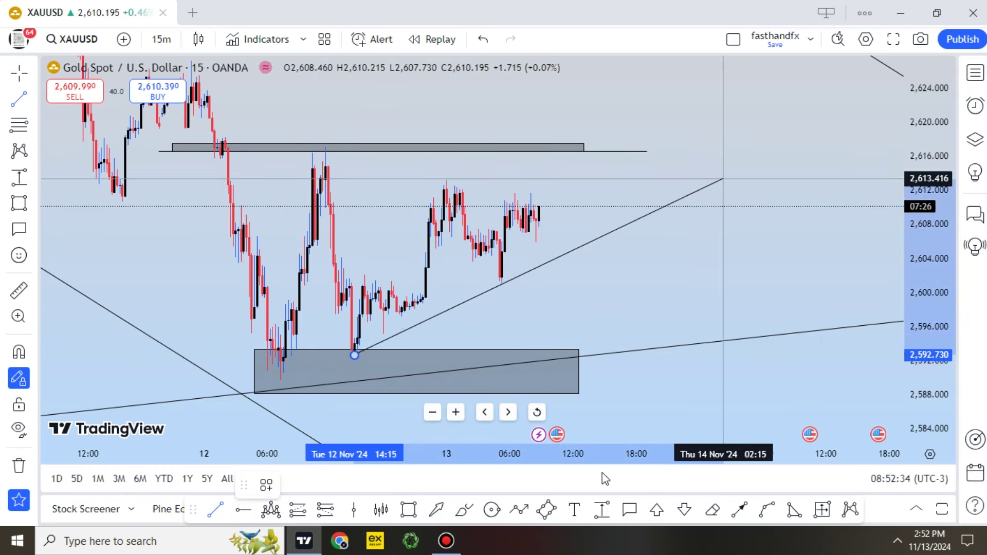
pyautogui.click(510, 486)
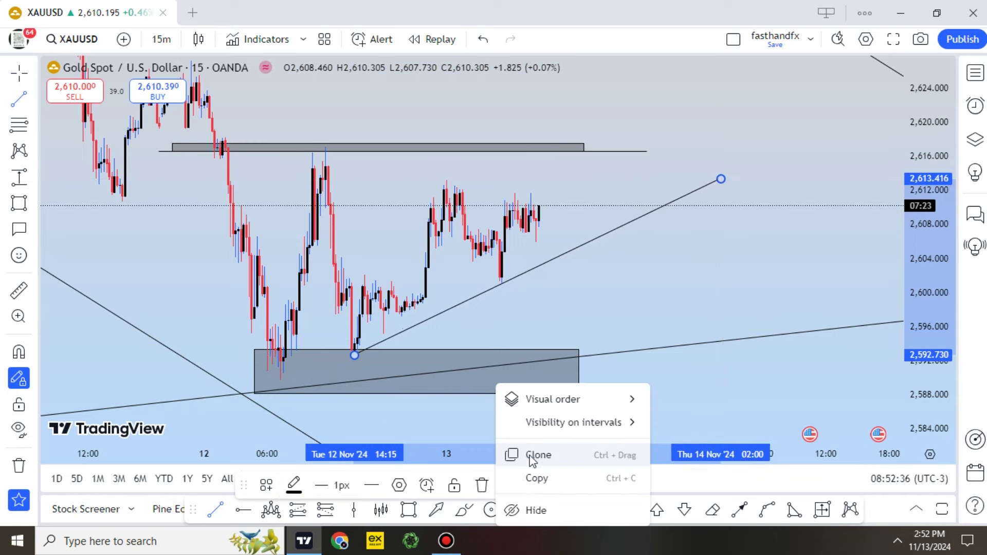
pyautogui.moveTo(556, 258)
pyautogui.mouseDown()
pyautogui.moveTo(555, 236)
pyautogui.moveTo(503, 154)
pyautogui.mouseUp()
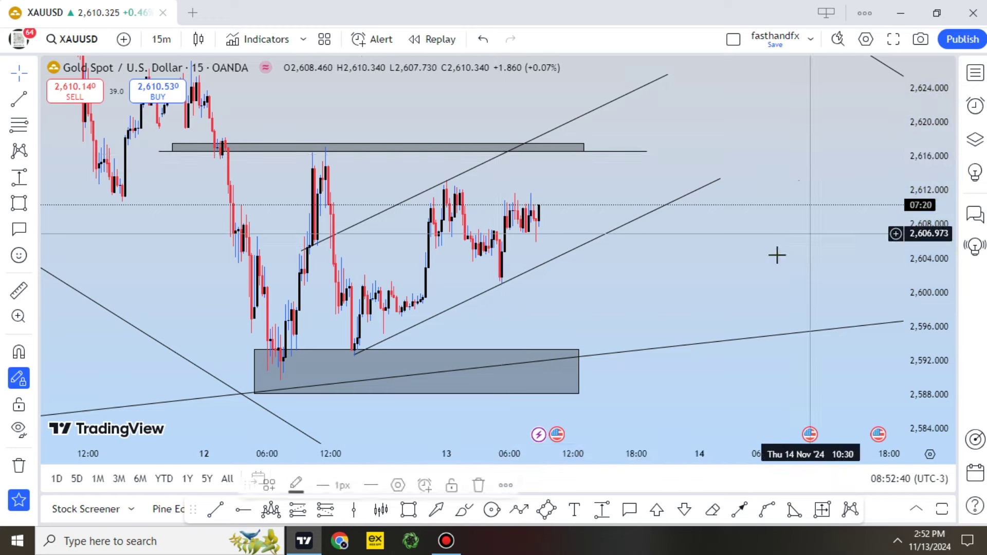
# Sketch a freehand bearish path from the latest candle down past the support rectangle, and delete it.
pyautogui.scroll(-3, 795, 268)
pyautogui.moveTo(927, 148); pyautogui.dragTo(926, 387)
pyautogui.moveTo(823, 355); pyautogui.dragTo(569, 353)
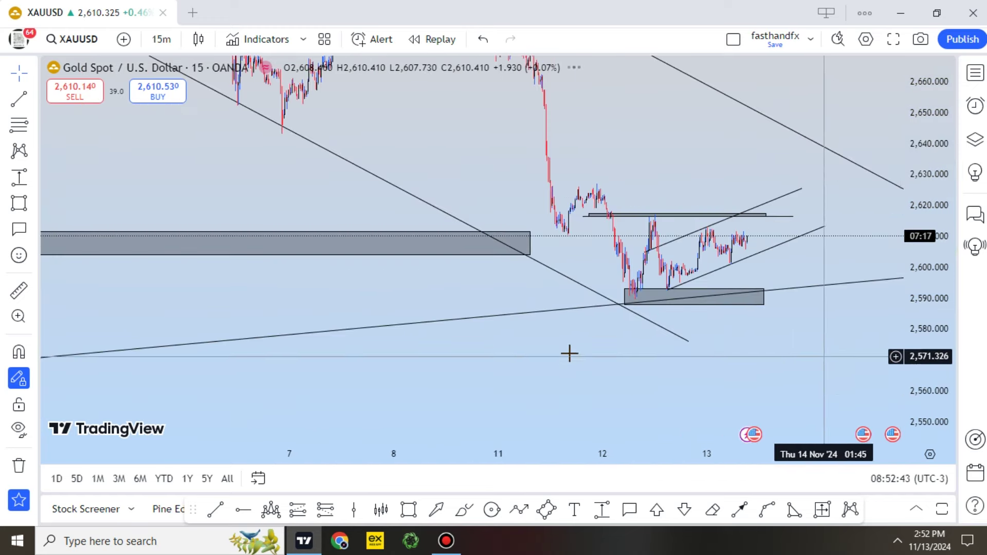
pyautogui.hscroll(1, 594, 347)
pyautogui.click(465, 510)
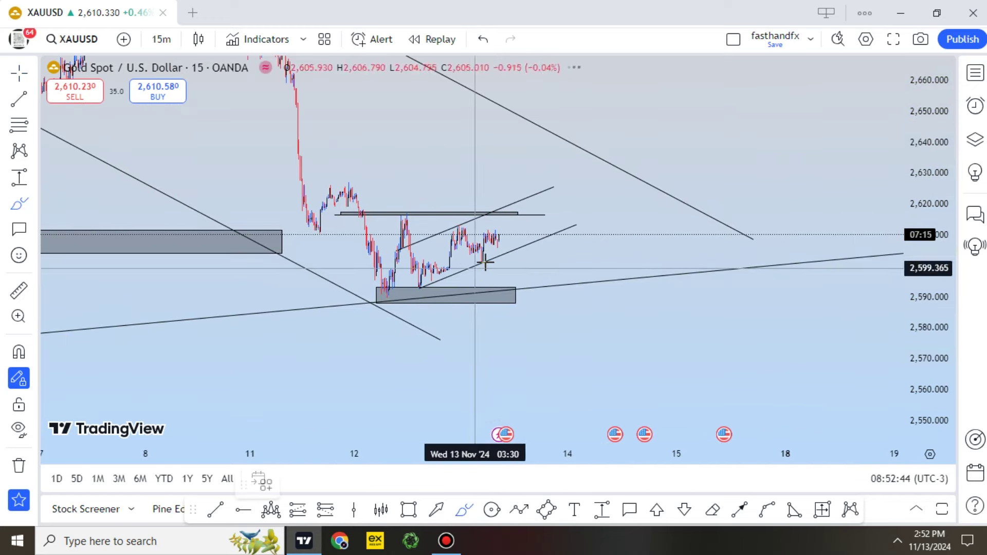
pyautogui.moveTo(491, 249)
pyautogui.mouseDown()
pyautogui.moveTo(522, 236)
pyautogui.moveTo(531, 211)
pyautogui.moveTo(569, 226)
pyautogui.moveTo(565, 193)
pyautogui.moveTo(595, 205)
pyautogui.moveTo(603, 178)
pyautogui.moveTo(633, 194)
pyautogui.moveTo(640, 183)
pyautogui.moveTo(744, 406)
pyautogui.mouseUp()
pyautogui.press('Delete')
# Move the upper parallel line onto the 12 Nov high, spanning 2,611.263 at 12 Nov 00:30 to 2,631.949 at 13 Nov 12:15.
pyautogui.moveTo(930, 426)
pyautogui.mouseDown()
pyautogui.moveTo(944, 388)
pyautogui.moveTo(936, 338)
pyautogui.mouseUp()
pyautogui.scroll(1, 438, 290)
pyautogui.scroll(3, 438, 290)
pyautogui.moveTo(434, 282); pyautogui.dragTo(788, 306)
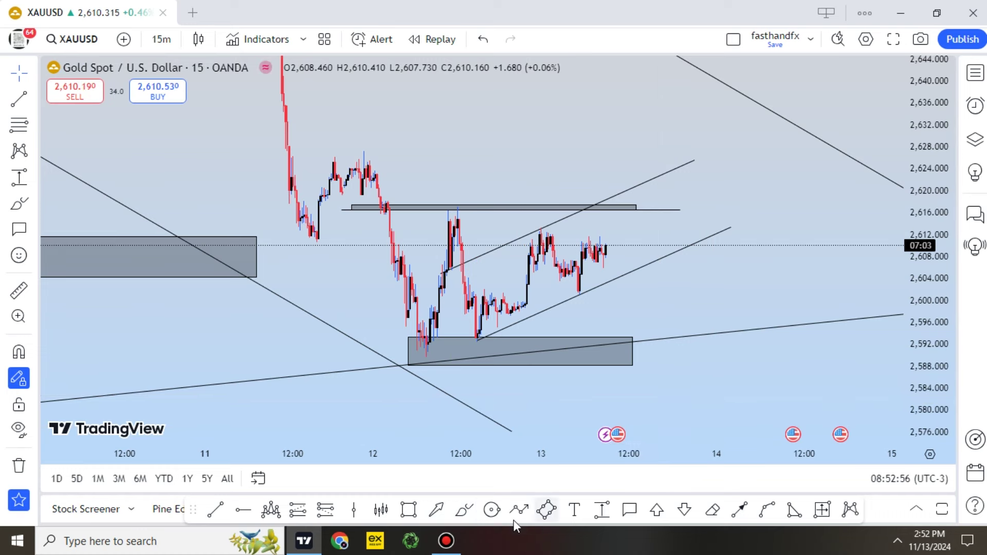
pyautogui.click(461, 509)
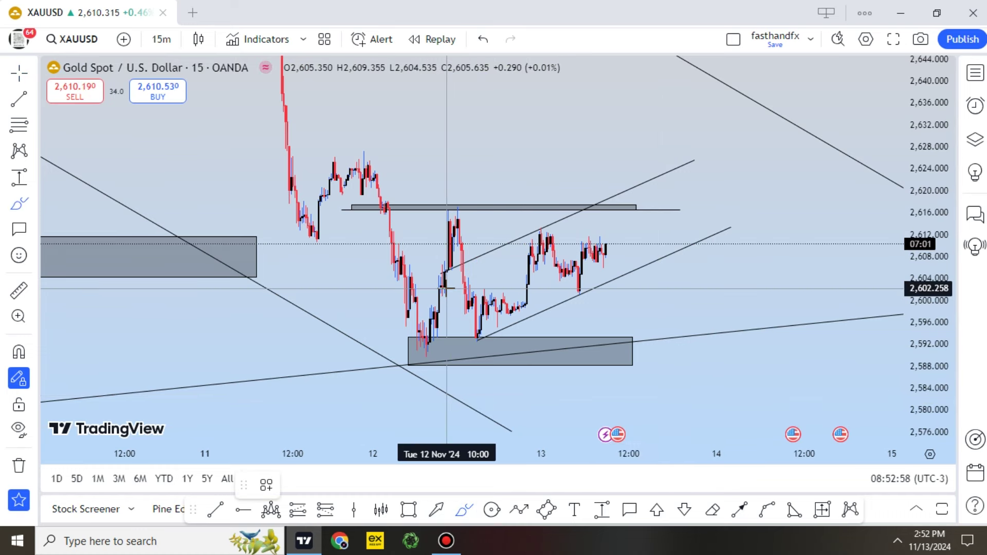
pyautogui.press('Escape')
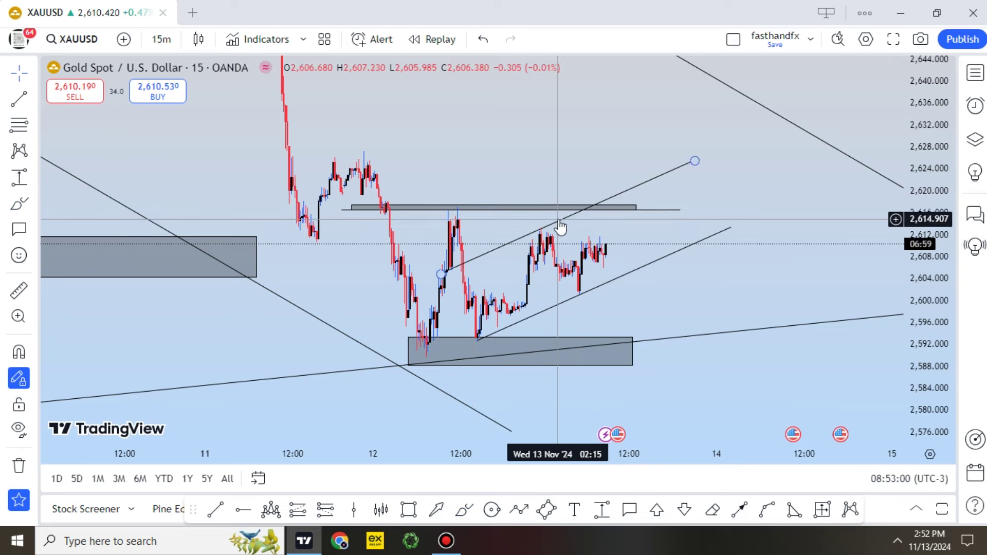
pyautogui.moveTo(561, 227); pyautogui.dragTo(494, 185)
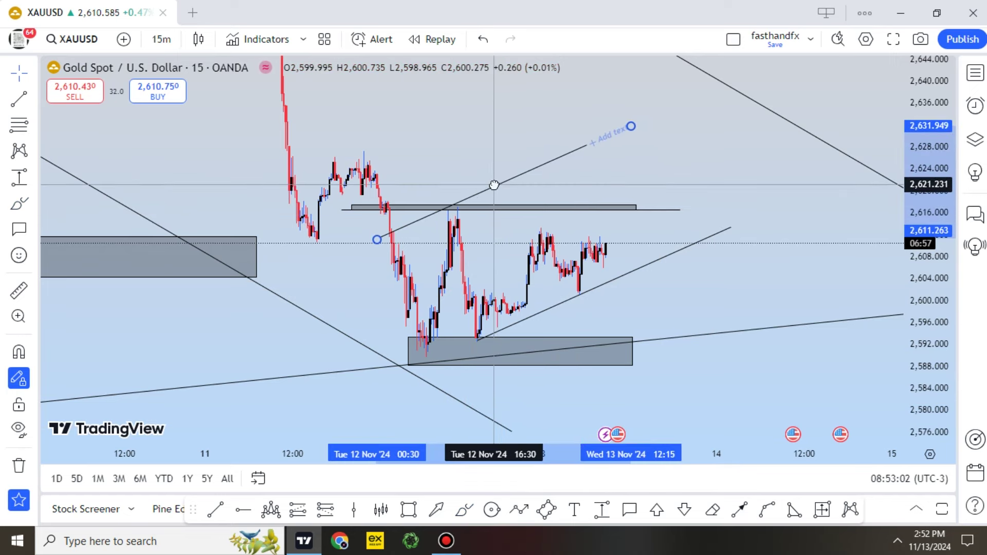
pyautogui.click(635, 242)
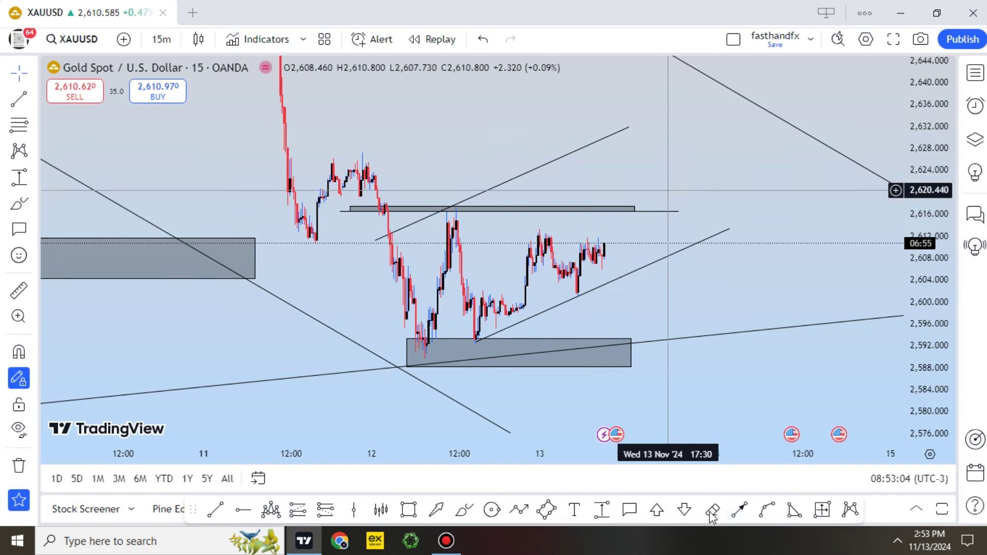
# Erase the thin resistance rectangle and the horizontal line near 2,616.
pyautogui.click(608, 208)
pyautogui.click(624, 212)
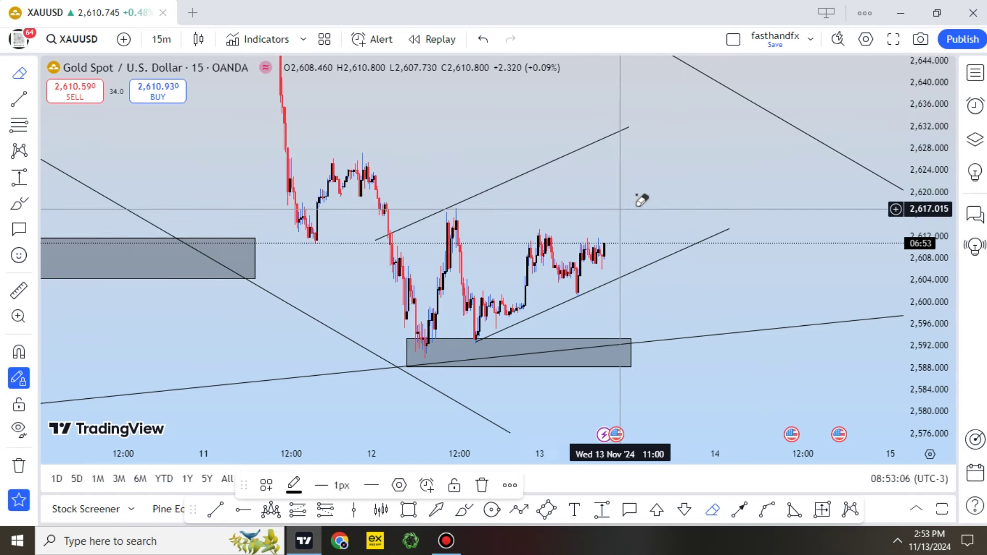
# Extend both rising channel lines to the falling trend line, ending the upper at about 2,638 and the lower at about 2,624.
pyautogui.moveTo(582, 211); pyautogui.dragTo(512, 230)
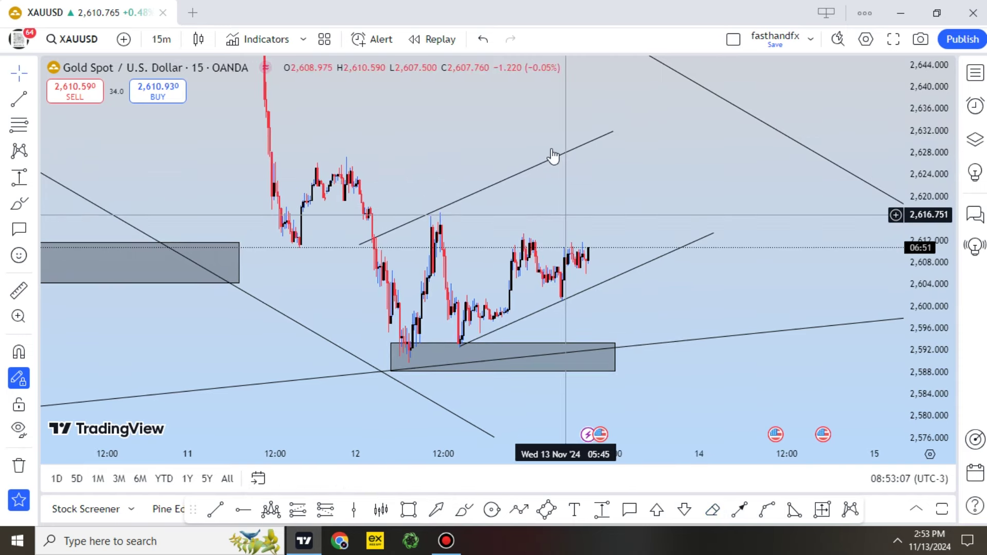
pyautogui.moveTo(560, 146); pyautogui.dragTo(668, 112)
pyautogui.click(666, 255)
pyautogui.moveTo(659, 247)
pyautogui.mouseDown()
pyautogui.moveTo(807, 181)
pyautogui.moveTo(786, 192)
pyautogui.moveTo(794, 189)
pyautogui.mouseUp()
pyautogui.click(723, 277)
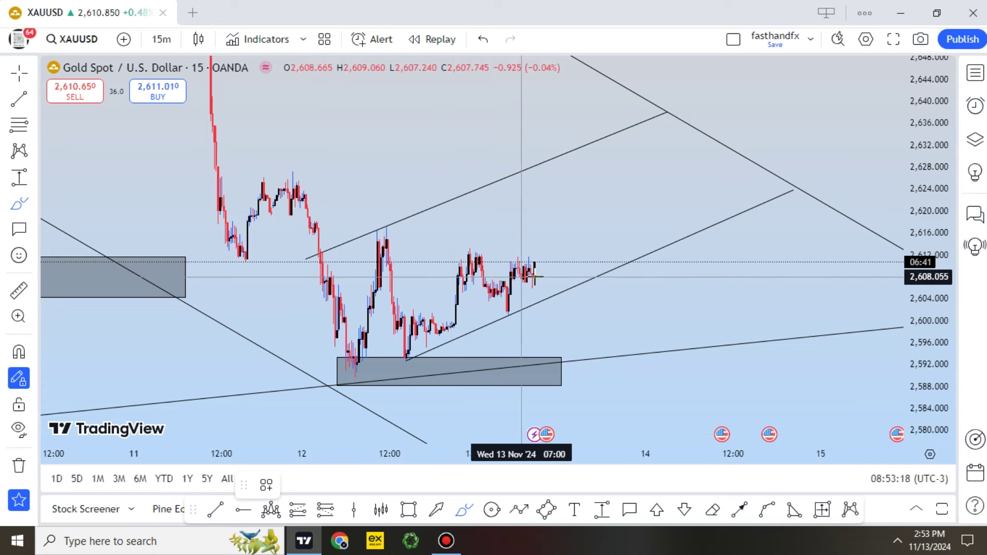
# Sketch a freehand price path from above the latest candle to about 2,590 below the rising channel, and remove it.
pyautogui.moveTo(534, 239)
pyautogui.mouseDown()
pyautogui.moveTo(566, 187)
pyautogui.moveTo(612, 256)
pyautogui.moveTo(652, 154)
pyautogui.moveTo(707, 173)
pyautogui.moveTo(734, 216)
pyautogui.moveTo(742, 188)
pyautogui.moveTo(841, 373)
pyautogui.mouseUp()
pyautogui.click(426, 487)
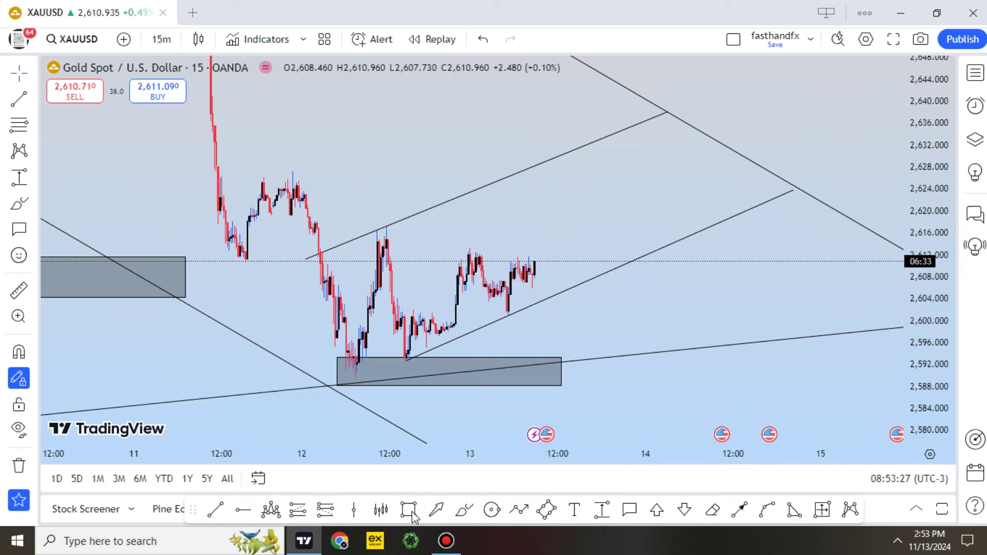
# Draw a rectangle along the 11–12 Nov highs, narrow it to 2,625.711–2,628.082 ending 14 Nov 13:15, and delete it.
pyautogui.click(203, 180)
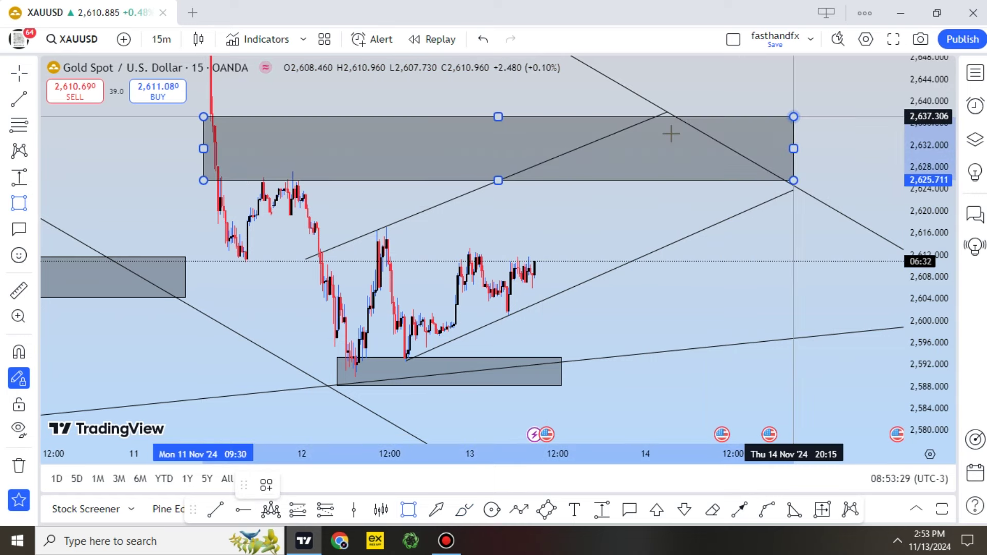
pyautogui.click(724, 154)
pyautogui.moveTo(724, 154); pyautogui.dragTo(744, 167)
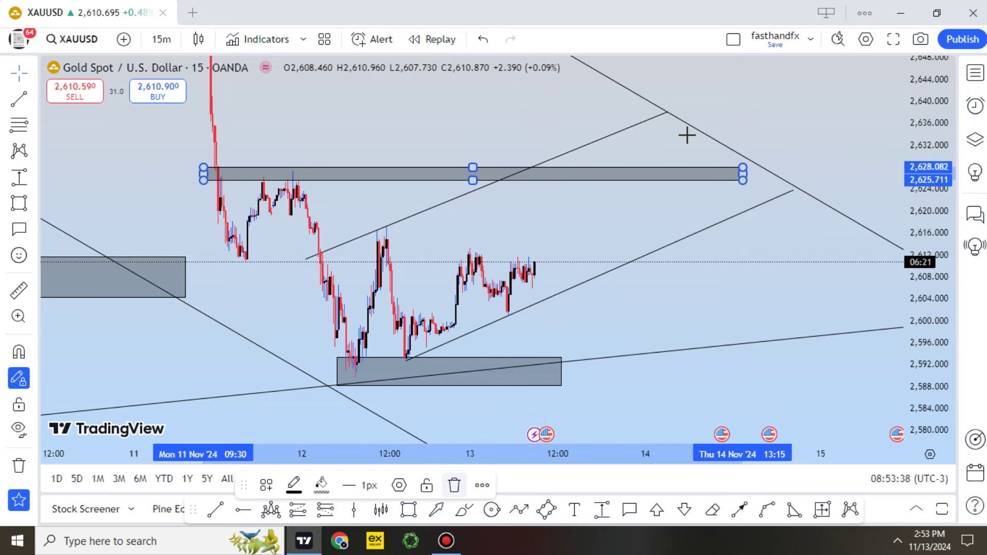
pyautogui.press('Delete')
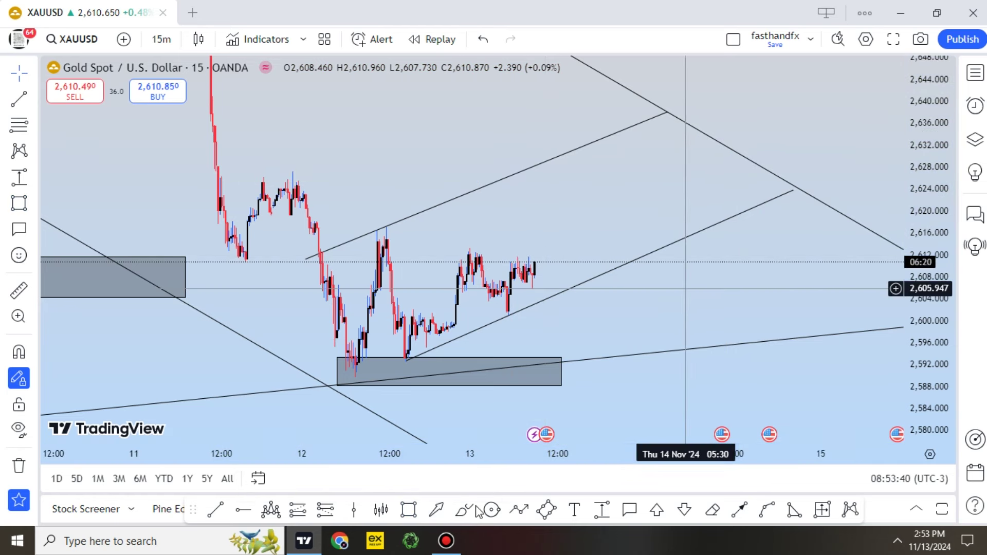
# Sketch a freehand W around the 13 Nov lows with a small rectangle above the recent highs up to 2,616.224, and undo both.
pyautogui.moveTo(476, 249)
pyautogui.mouseDown()
pyautogui.moveTo(482, 307)
pyautogui.moveTo(496, 276)
pyautogui.moveTo(509, 325)
pyautogui.moveTo(531, 274)
pyautogui.mouseUp()
pyautogui.moveTo(509, 323); pyautogui.dragTo(553, 273)
pyautogui.hotkey('alt', 'shift', 'r')
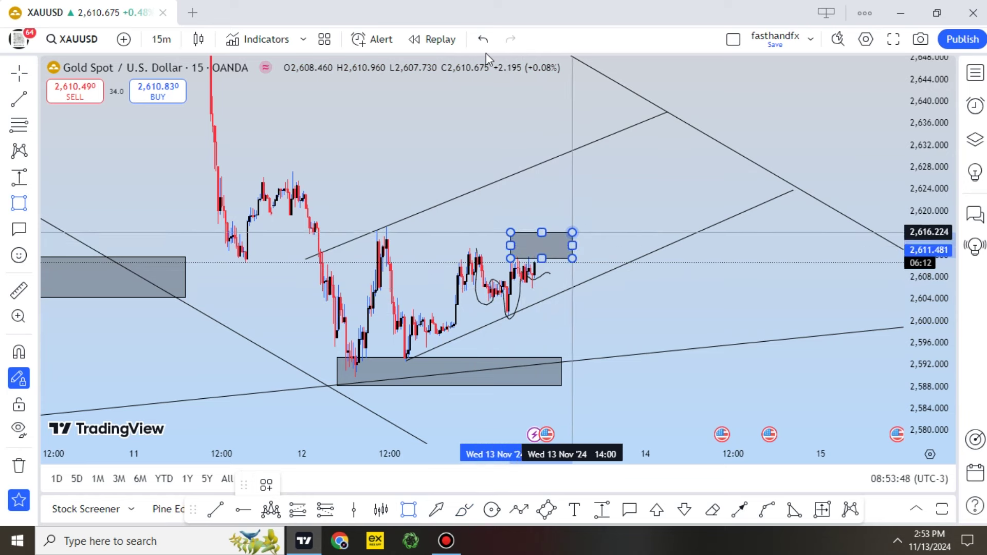
pyautogui.click(484, 50)
pyautogui.click(484, 48)
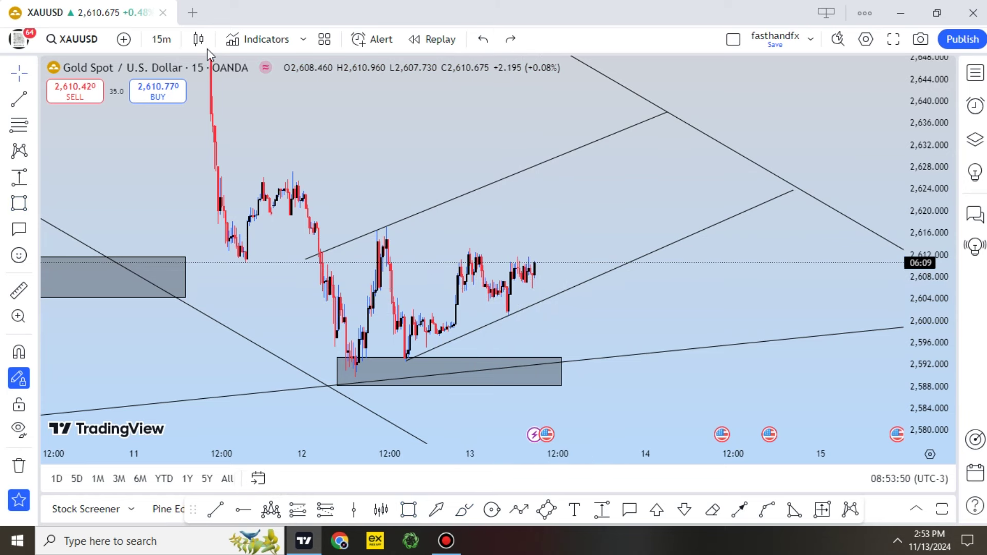
# Switch the chart to the 1-minute interval.
pyautogui.click(161, 39)
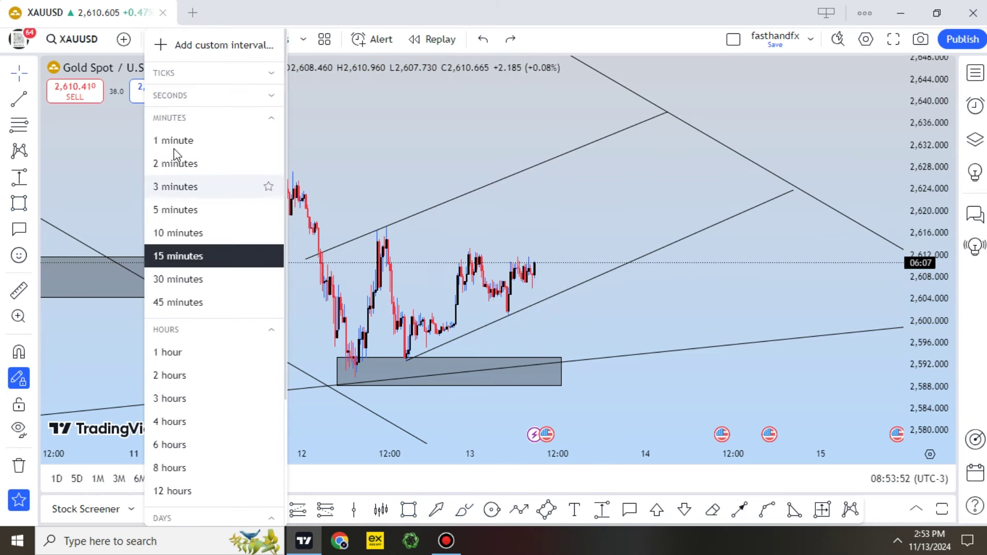
pyautogui.click(366, 178)
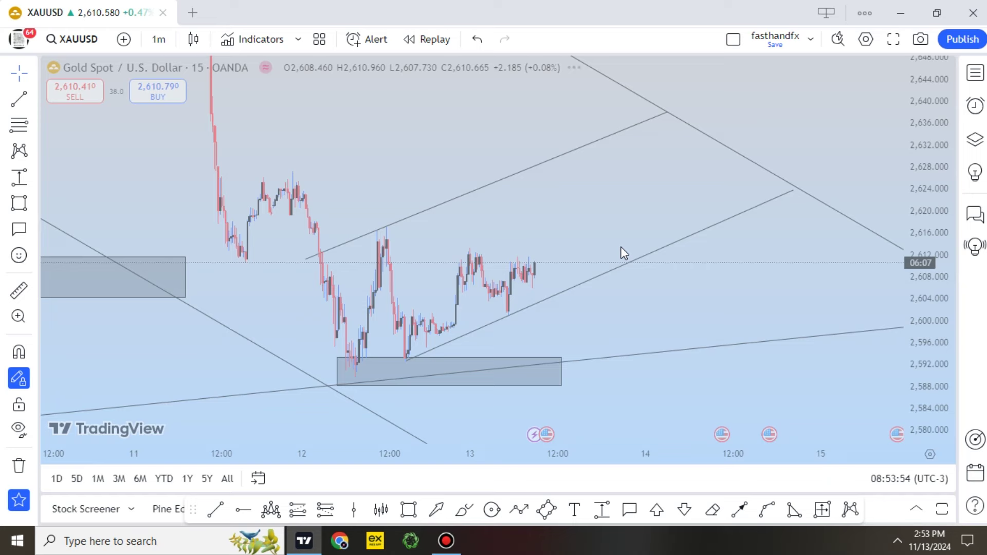
# Draw a rectangle around the sideways range from 13 Nov 05:38 to 09:18, between 2,611.662 and 2,606.986.
pyautogui.scroll(-7, 751, 311)
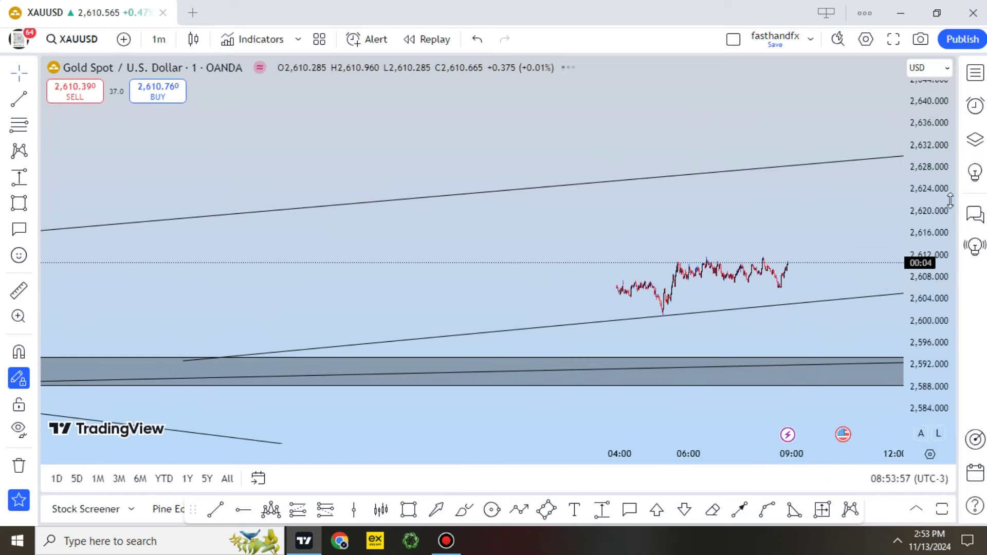
pyautogui.moveTo(951, 200); pyautogui.dragTo(950, 134)
pyautogui.scroll(4, 792, 234)
pyautogui.moveTo(760, 212); pyautogui.dragTo(714, 145)
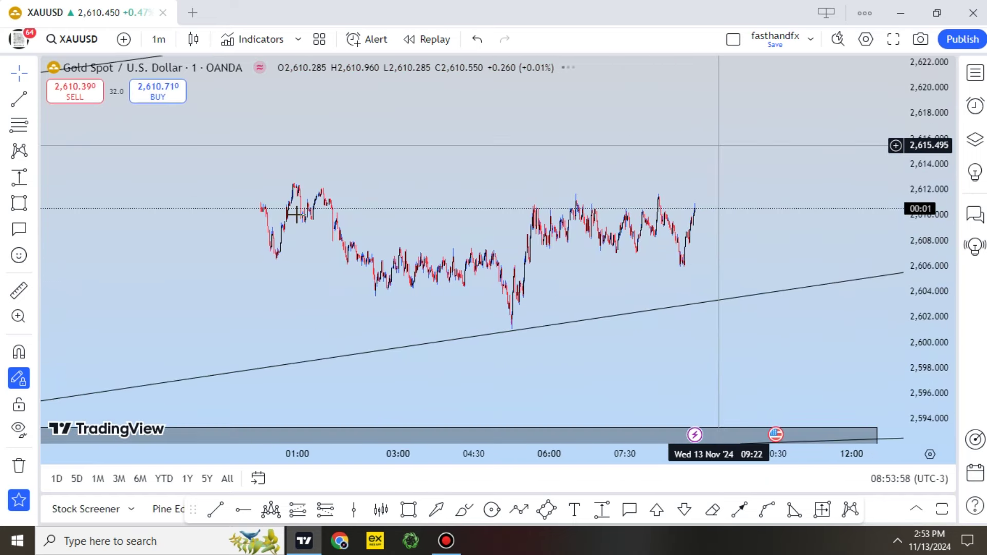
pyautogui.scroll(-5, 296, 215)
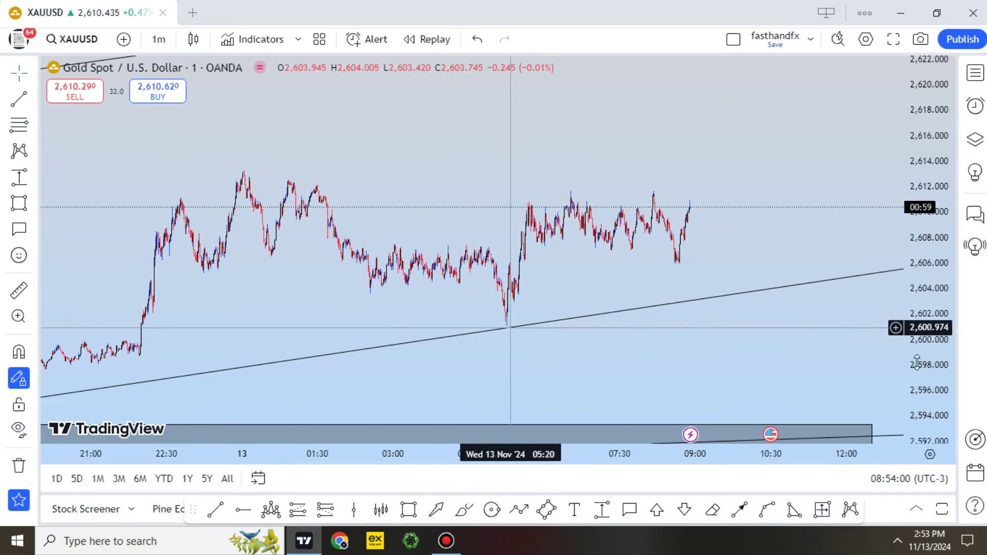
pyautogui.scroll(3, 771, 216)
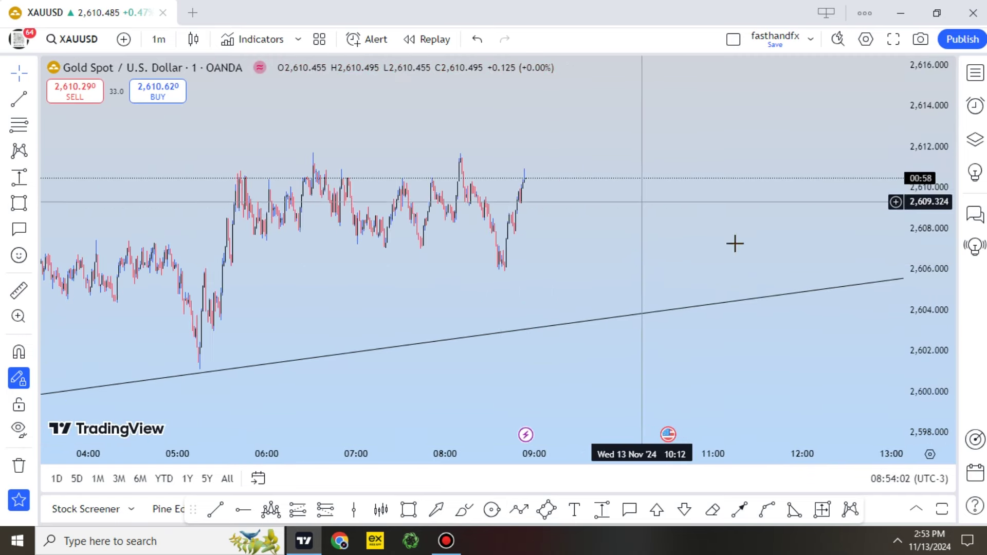
pyautogui.scroll(-2, 736, 244)
pyautogui.scroll(2, 211, 175)
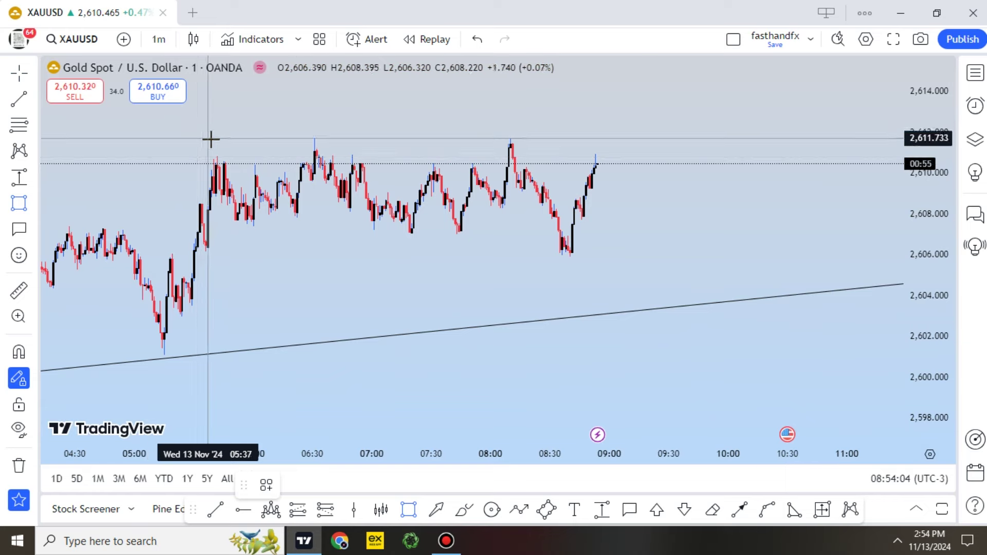
pyautogui.moveTo(211, 139); pyautogui.dragTo(639, 230)
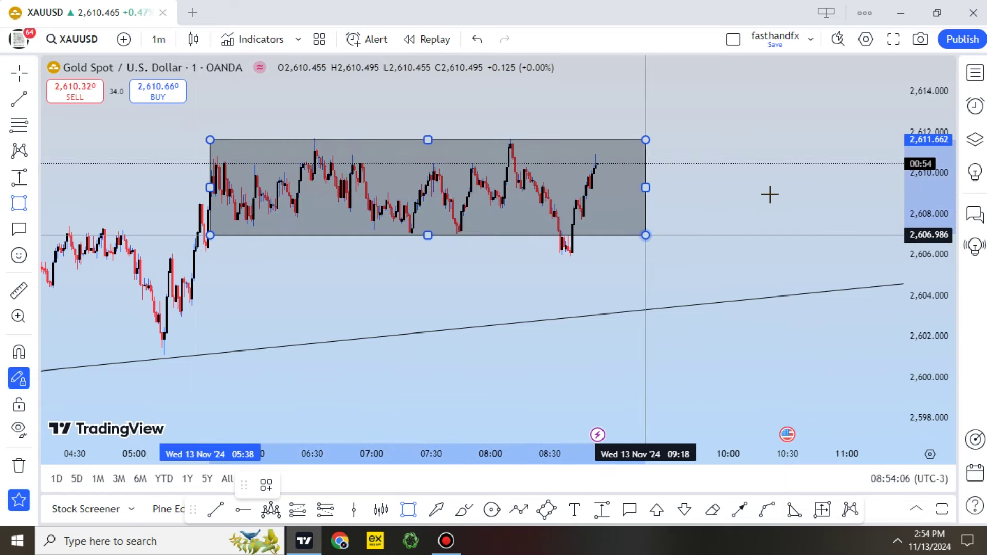
pyautogui.click(831, 355)
# Draw a zigzag arrow path from the boxed 13 Nov range to the channel's upper line, down to its lower line and up again, and delete it.
pyautogui.scroll(-5, 875, 341)
pyautogui.moveTo(948, 179); pyautogui.dragTo(947, 317)
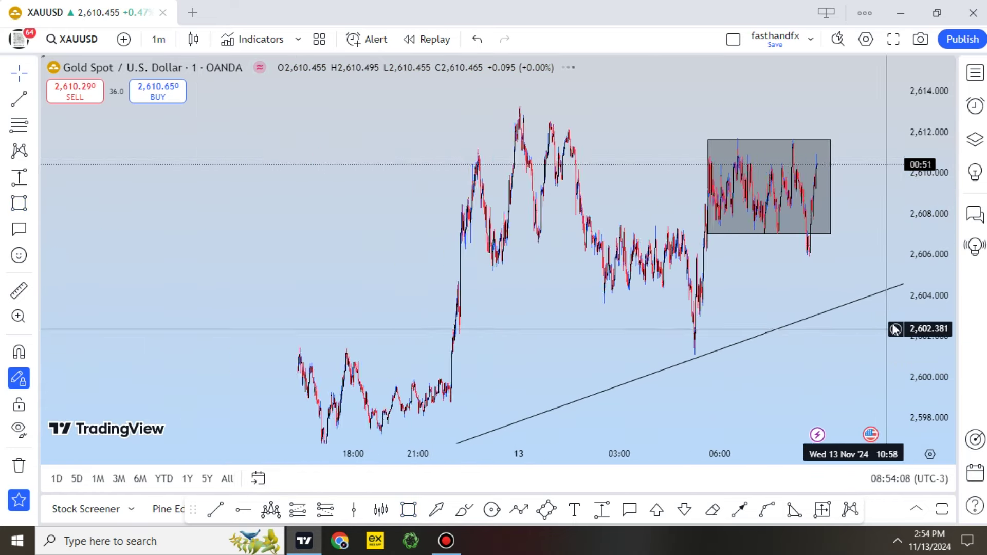
pyautogui.moveTo(694, 370); pyautogui.dragTo(555, 389)
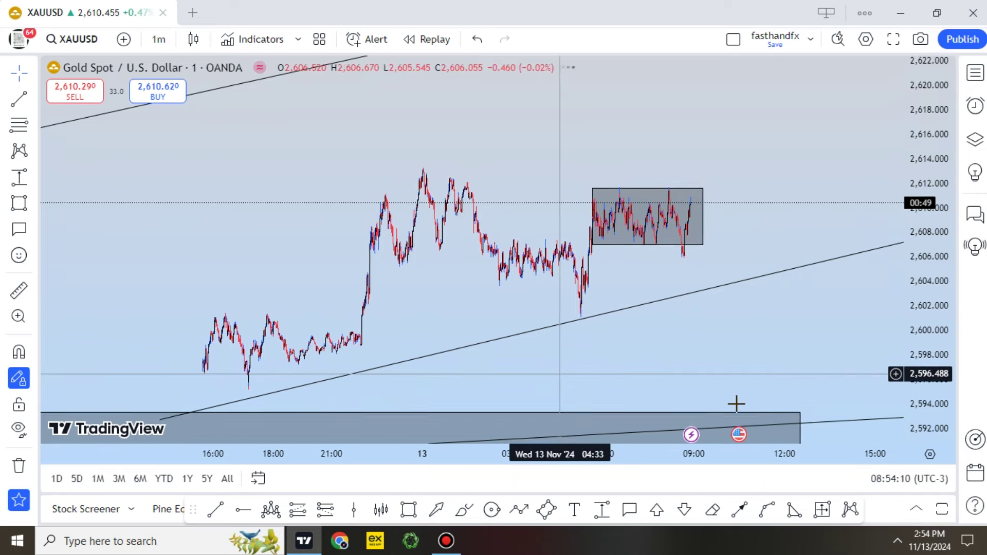
pyautogui.scroll(-5, 736, 403)
pyautogui.moveTo(737, 198); pyautogui.dragTo(621, 214)
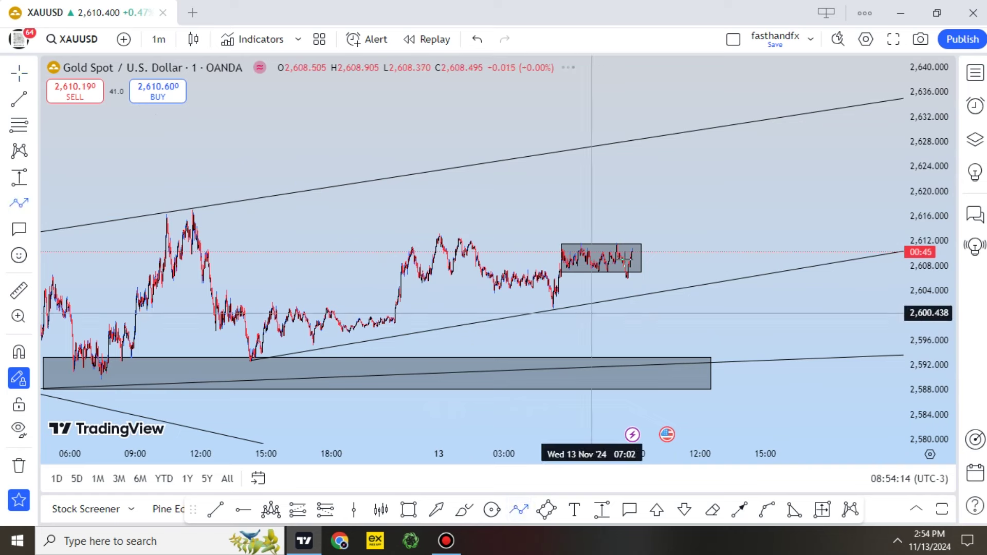
pyautogui.click(635, 259)
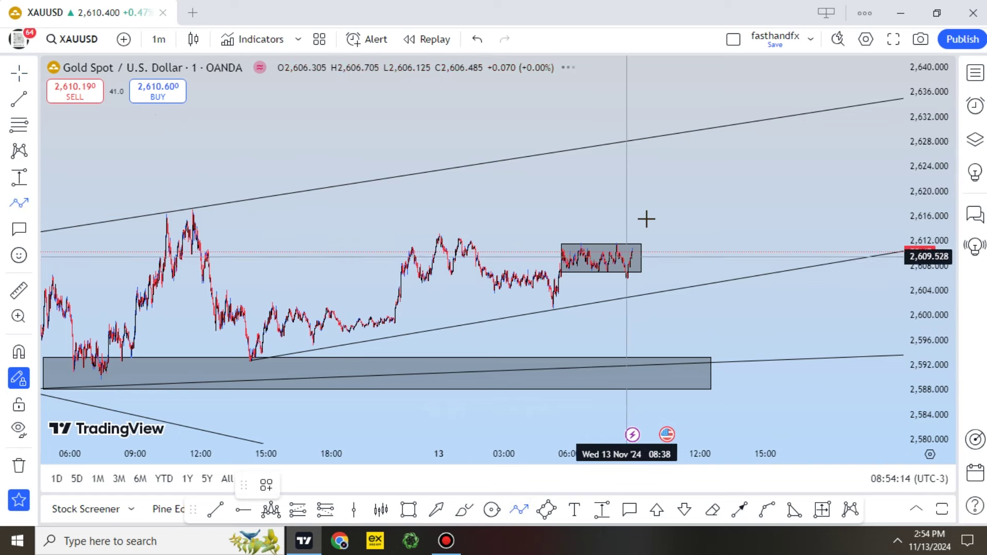
pyautogui.click(705, 127)
pyautogui.click(835, 270)
pyautogui.moveTo(540, 170); pyautogui.dragTo(328, 165)
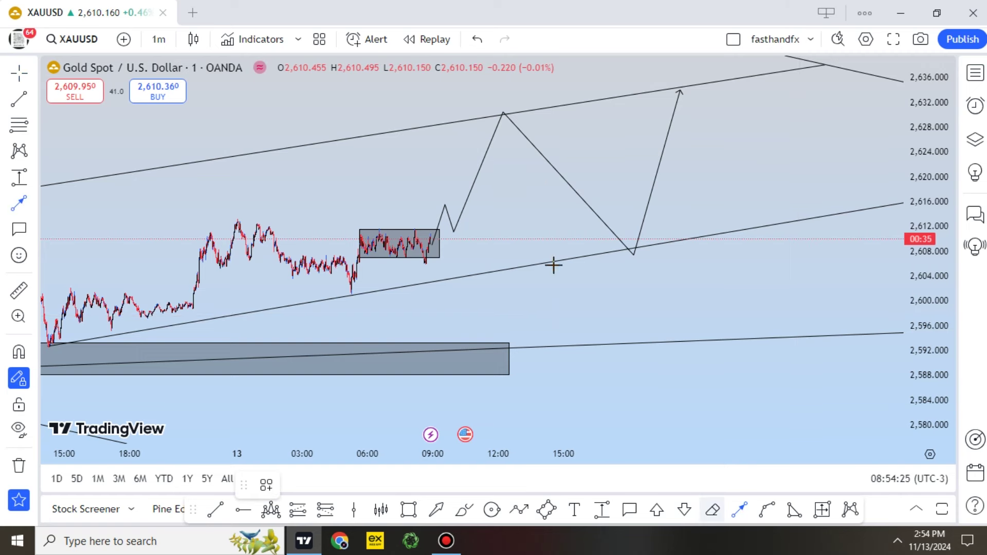
pyautogui.click(480, 179)
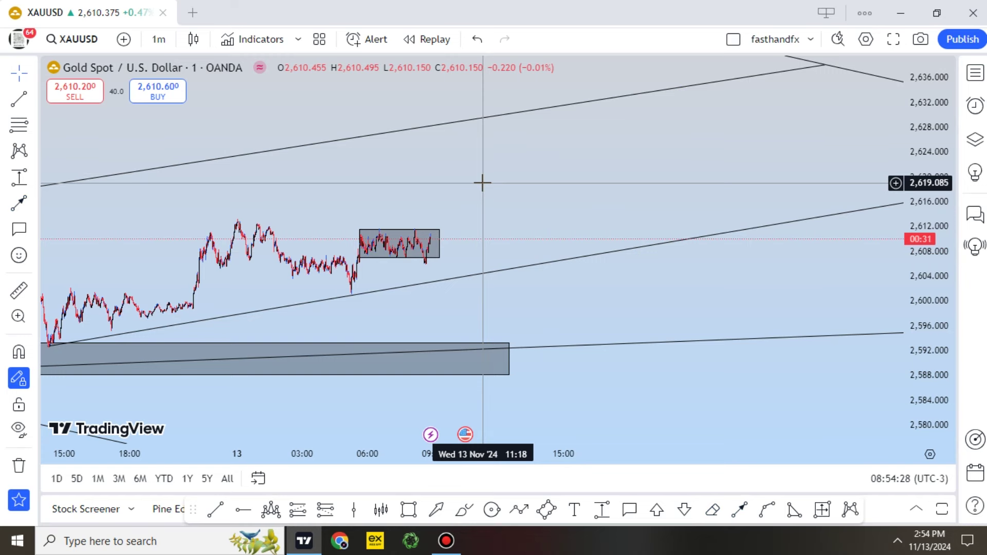
# Switch the chart to the 1-hour interval and frame the price action from 11 to 13 Nov.
pyautogui.click(159, 40)
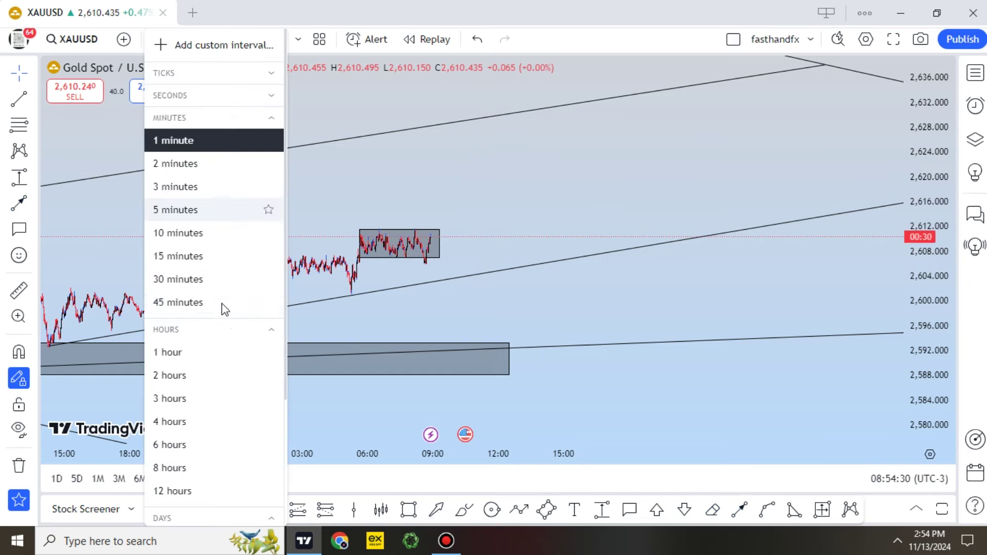
pyautogui.click(172, 352)
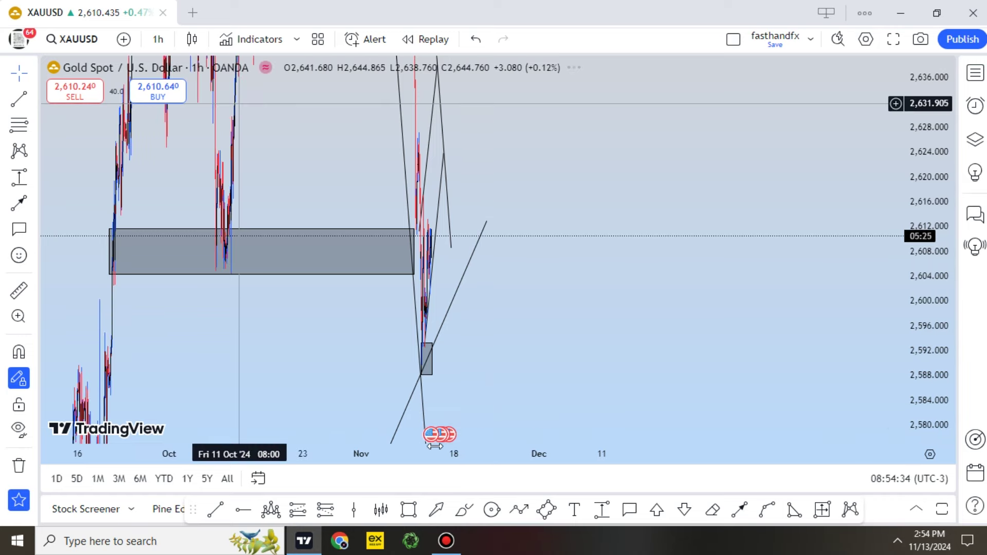
pyautogui.scroll(5, 787, 453)
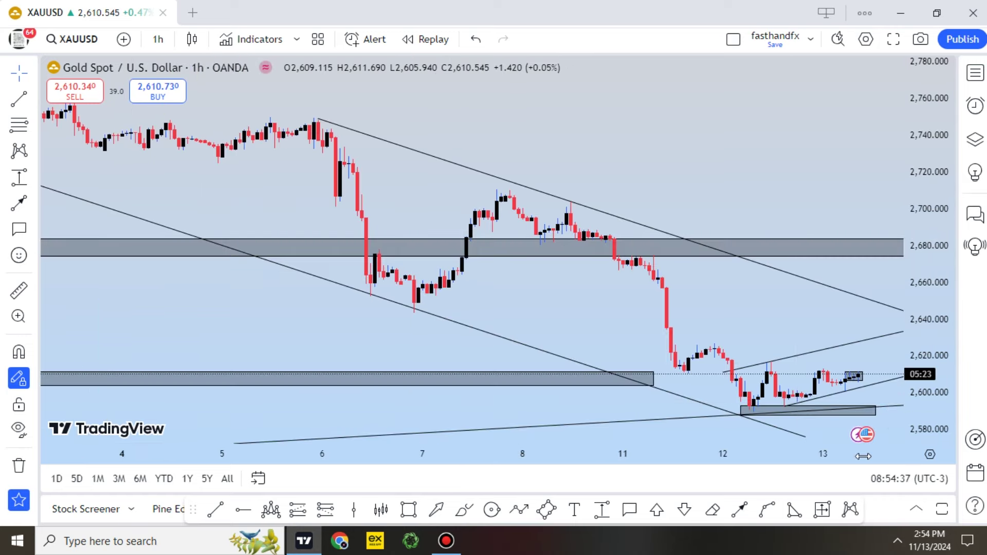
pyautogui.scroll(3, 812, 444)
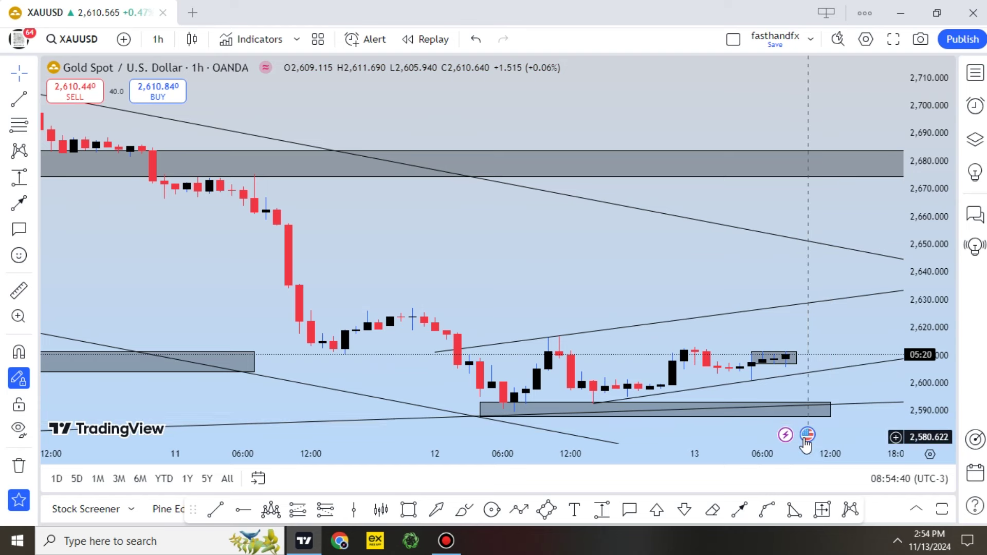
# Examine the forecast and previous inflation figures in the US economic event scheduled for 13 Nov 10:30.
pyautogui.click(807, 436)
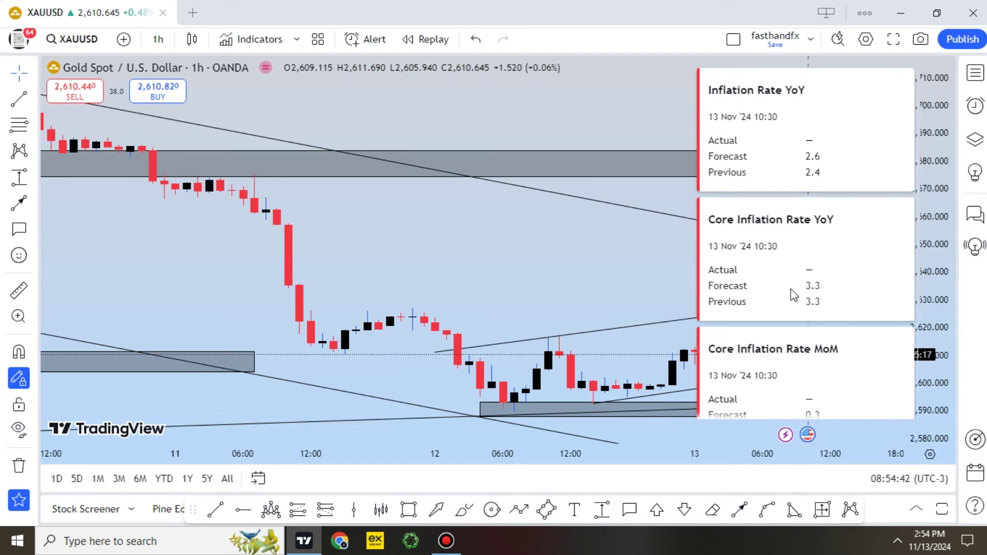
pyautogui.scroll(-3, 784, 287)
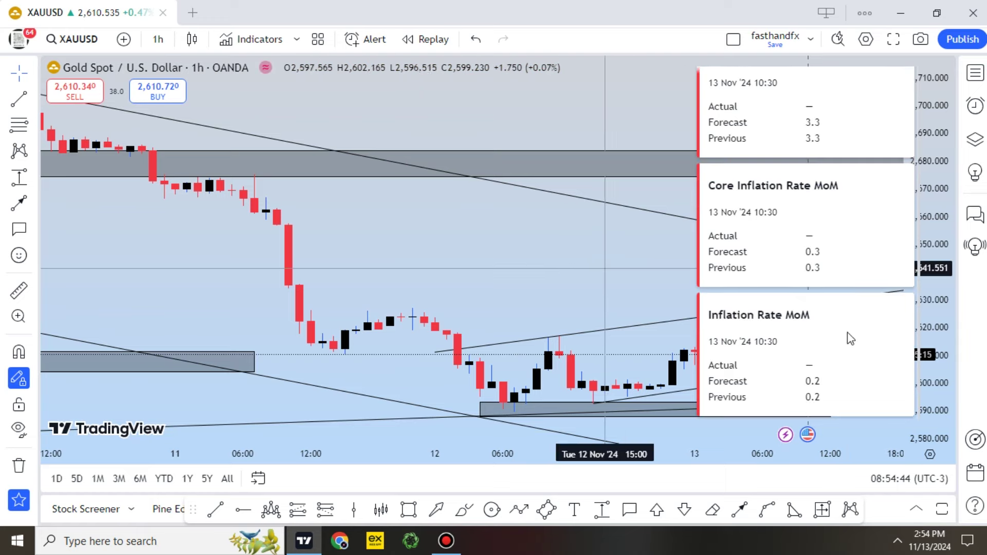
pyautogui.click(584, 280)
# Draw a narrow upright rectangle from 2,607.589 to the descending trendline, and another from 2,647.976 to 2,675.357, just after the latest 13 Nov candles.
pyautogui.scroll(-10, 767, 313)
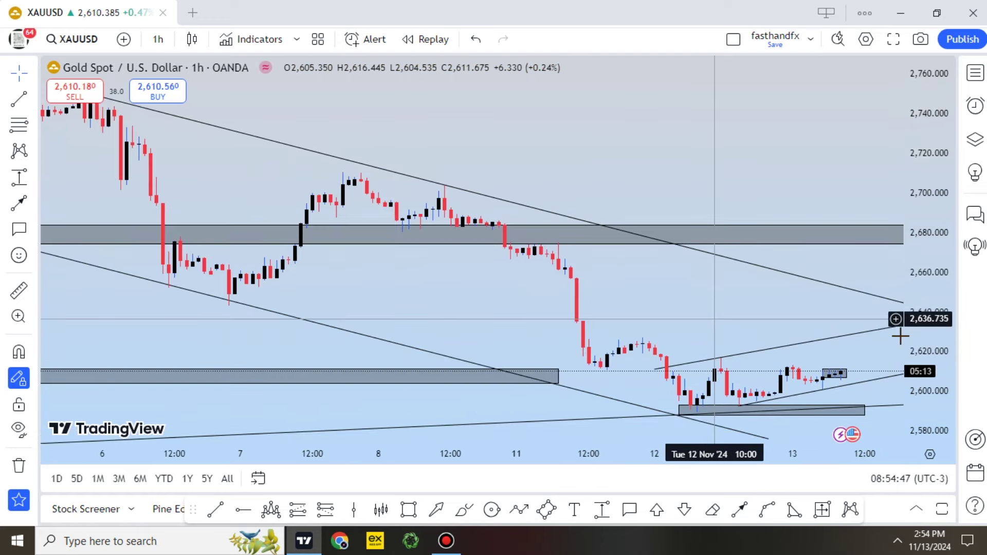
pyautogui.moveTo(742, 257); pyautogui.dragTo(450, 98)
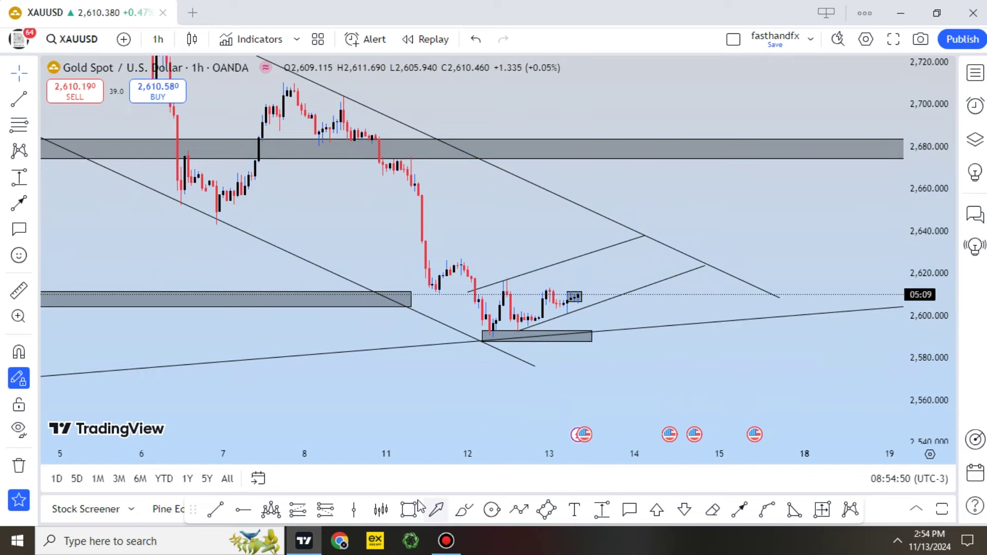
pyautogui.click(594, 300)
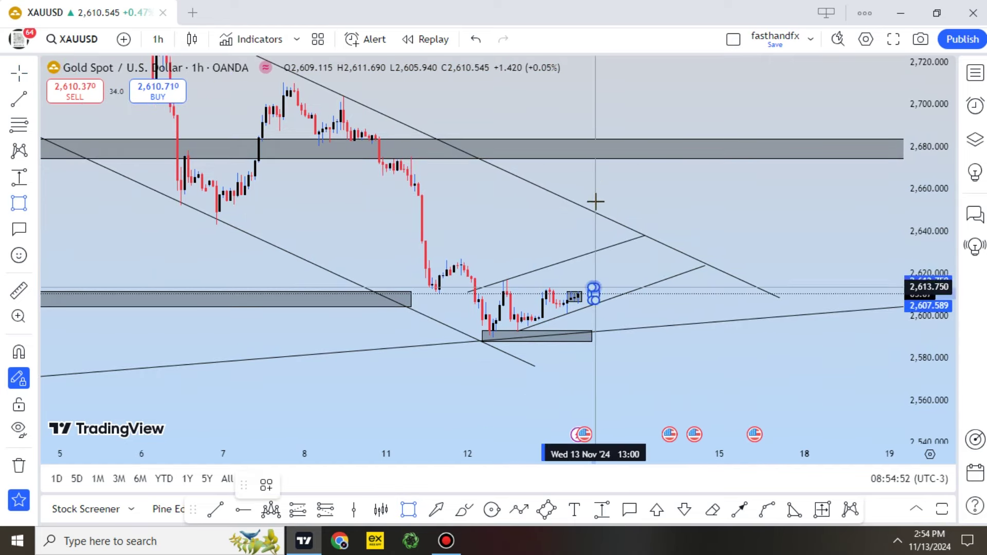
pyautogui.click(593, 202)
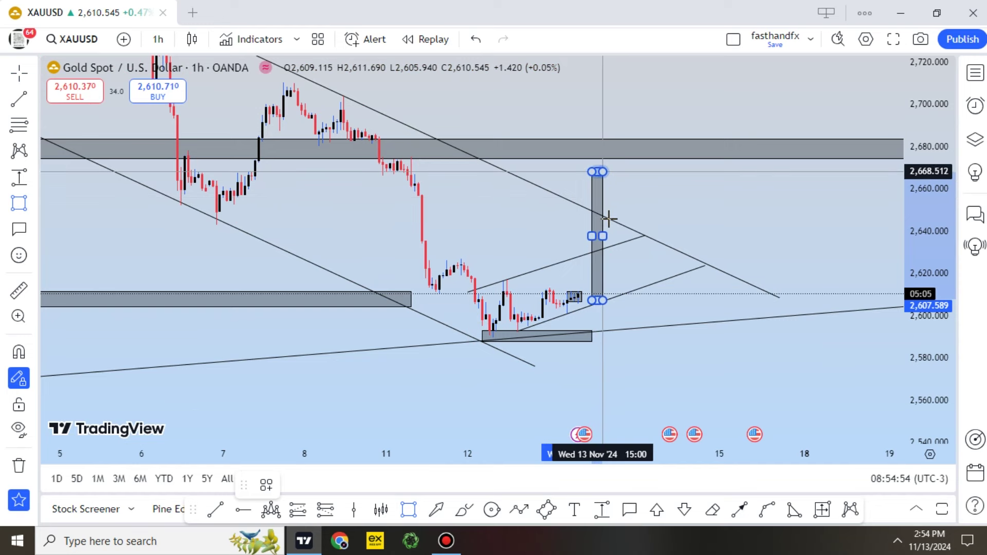
pyautogui.click(626, 215)
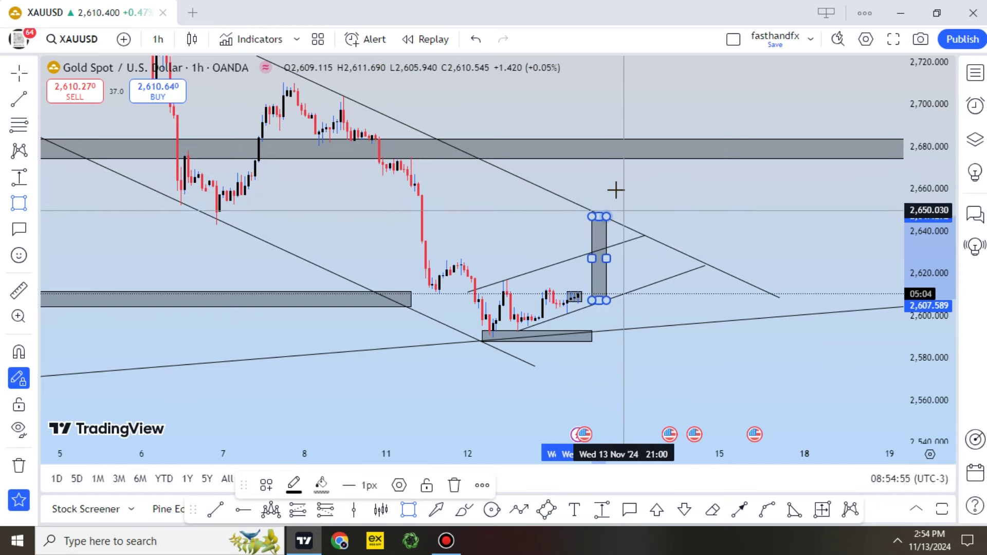
pyautogui.click(615, 164)
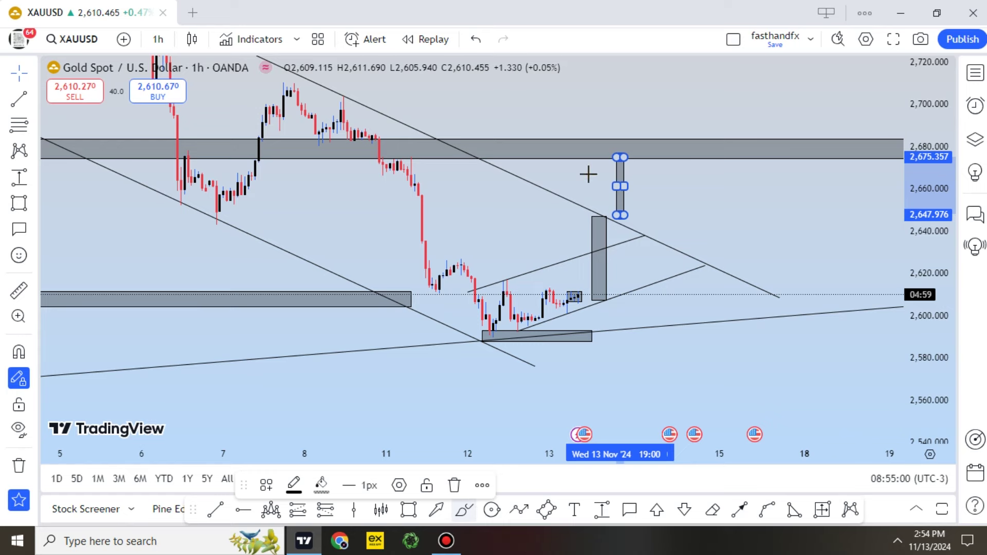
# Sketch a freehand bearish drop and a bullish breakout-and-retest path from the grey zone near 2,680, and undo both.
pyautogui.moveTo(619, 137)
pyautogui.mouseDown()
pyautogui.moveTo(632, 180)
pyautogui.moveTo(659, 134)
pyautogui.moveTo(662, 166)
pyautogui.moveTo(675, 160)
pyautogui.moveTo(616, 170)
pyautogui.moveTo(663, 164)
pyautogui.moveTo(674, 174)
pyautogui.moveTo(776, 388)
pyautogui.moveTo(771, 380)
pyautogui.mouseUp()
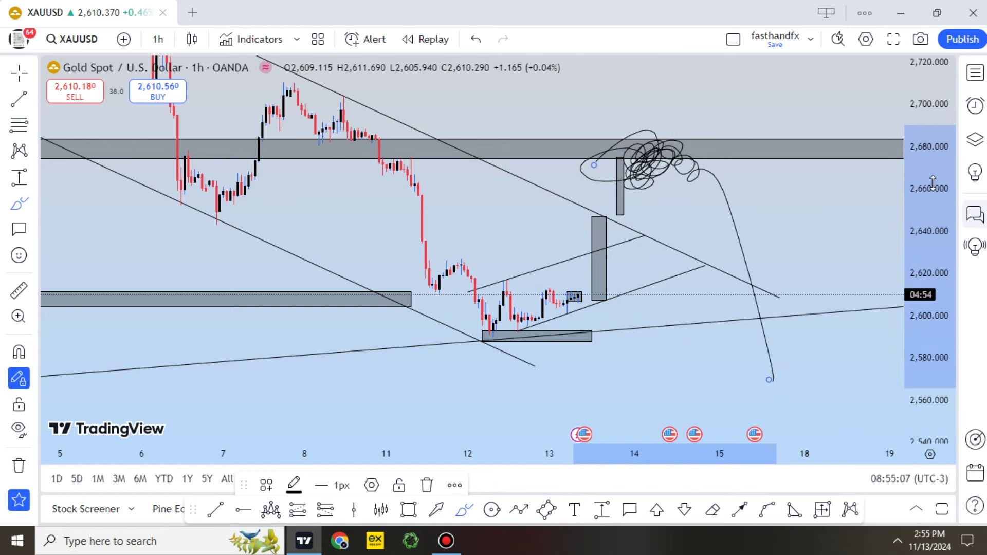
pyautogui.moveTo(933, 181); pyautogui.dragTo(933, 351)
pyautogui.moveTo(679, 194)
pyautogui.mouseDown()
pyautogui.moveTo(680, 165)
pyautogui.moveTo(677, 202)
pyautogui.moveTo(717, 137)
pyautogui.moveTo(784, 186)
pyautogui.moveTo(839, 75)
pyautogui.mouseUp()
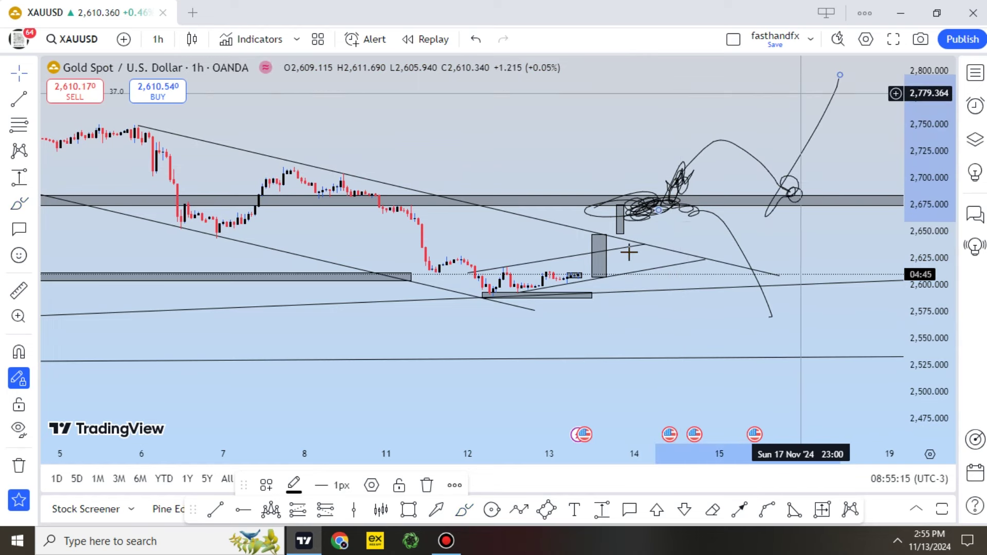
pyautogui.click(476, 40)
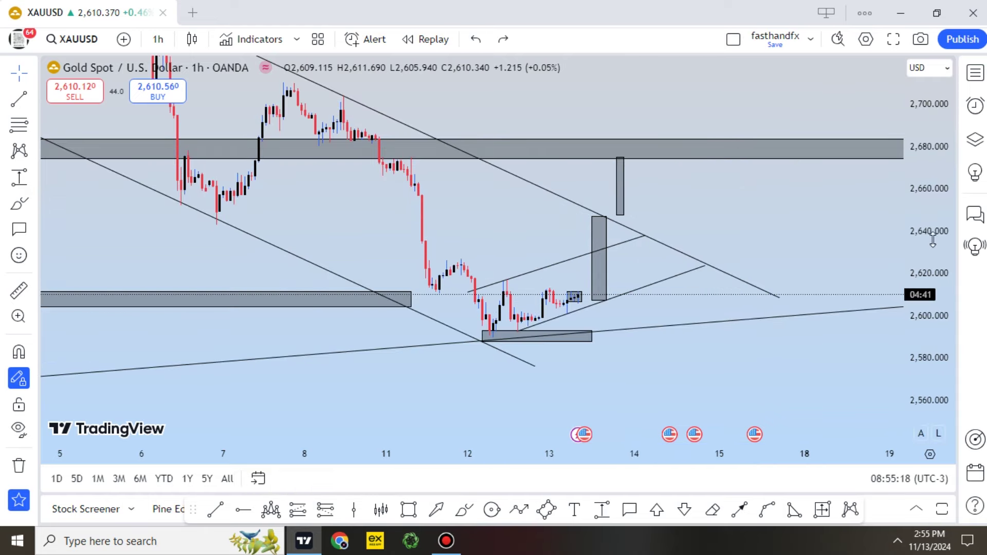
pyautogui.moveTo(933, 240); pyautogui.dragTo(942, 293)
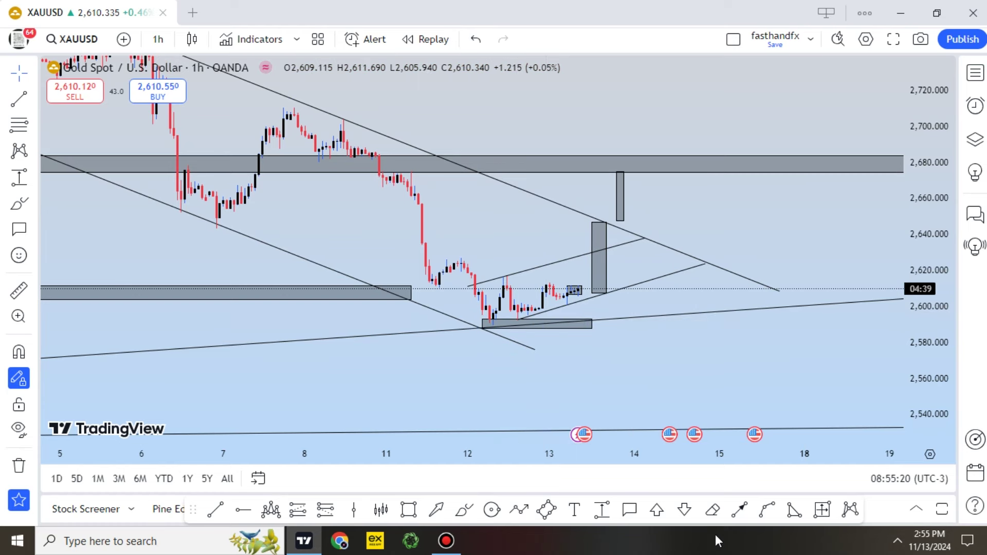